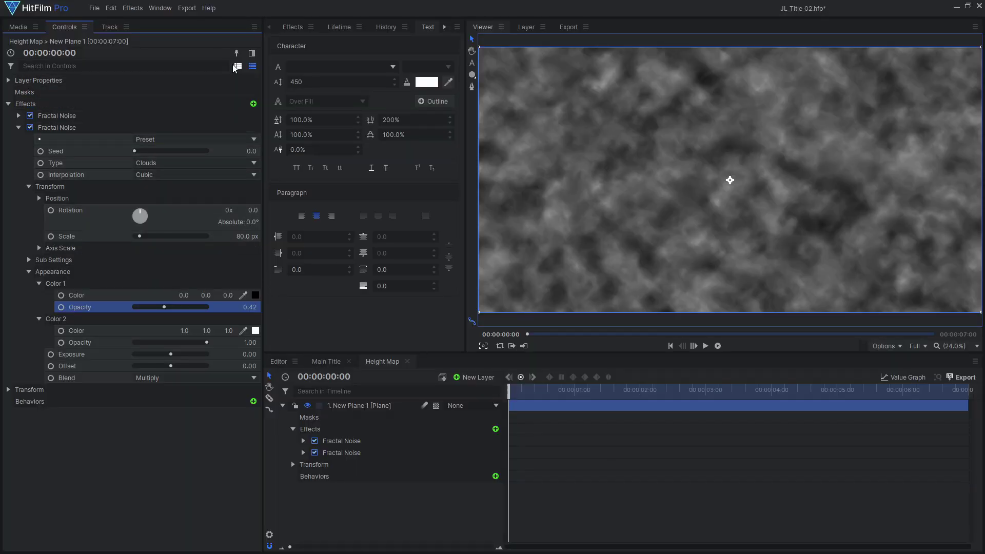
- Pin the Height Map noise controls, then switch to the Main Title composite and zoom the viewer
{"action": "left_click", "coordinate": [234, 53]}
{"action": "left_click", "coordinate": [332, 362]}
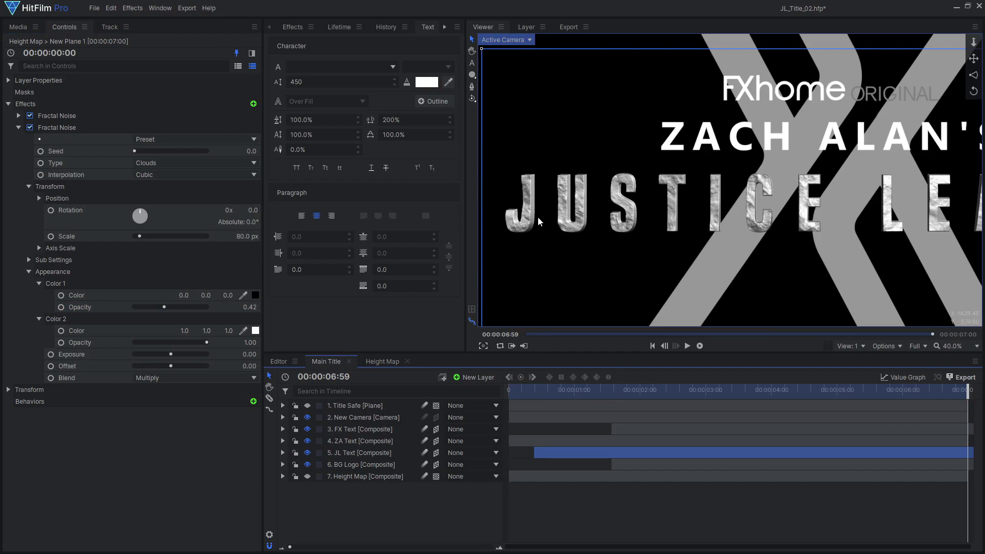
{"action": "scroll", "coordinate": [539, 215], "scroll_direction": "up", "scroll_amount": 2}
{"action": "scroll", "coordinate": [542, 213], "scroll_direction": "up", "scroll_amount": 1}
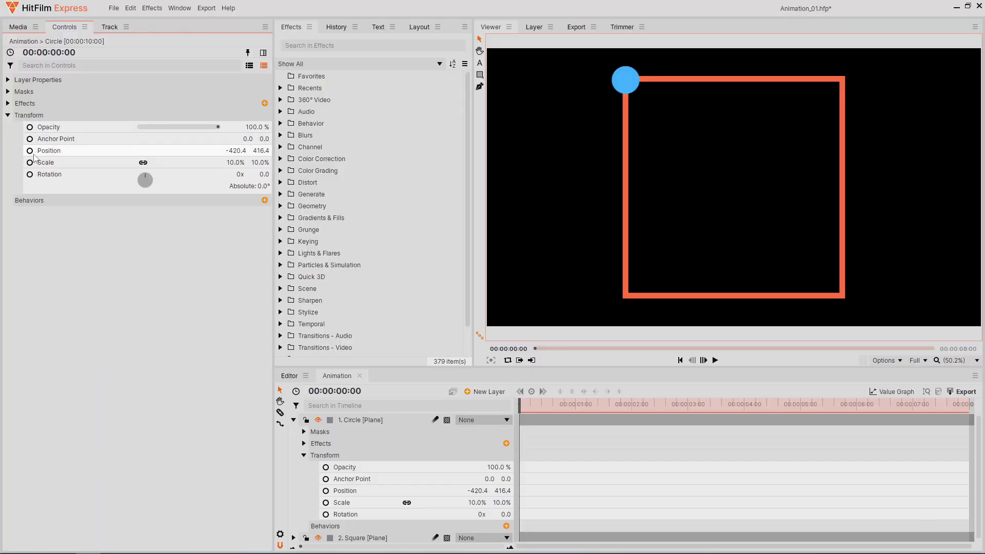
- Keyframe the circle's Position at later time marks, moving it to the top-right, bottom-right and bottom-left corners
{"action": "left_click", "coordinate": [51, 151]}
{"action": "left_click_drag", "start_coordinate": [569, 404], "coordinate": [633, 419]}
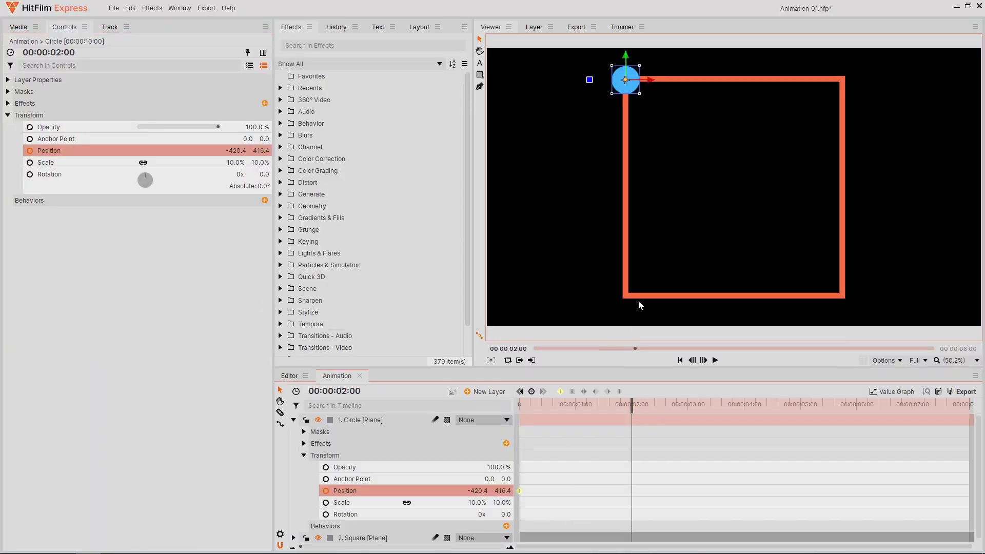
{"action": "left_click_drag", "start_coordinate": [648, 80], "coordinate": [671, 86]}
{"action": "left_click_drag", "start_coordinate": [632, 403], "coordinate": [685, 434]}
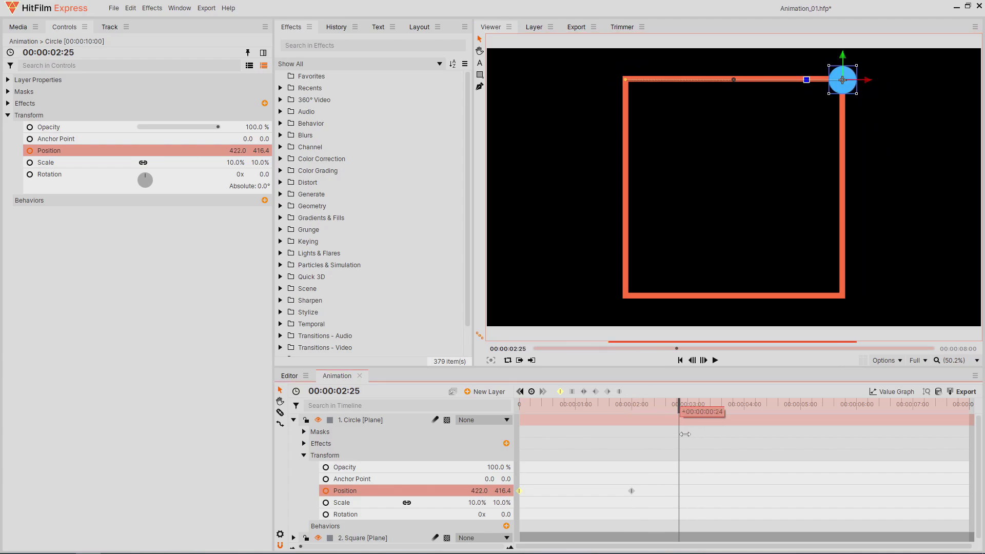
{"action": "left_click_drag", "start_coordinate": [847, 64], "coordinate": [831, 272]}
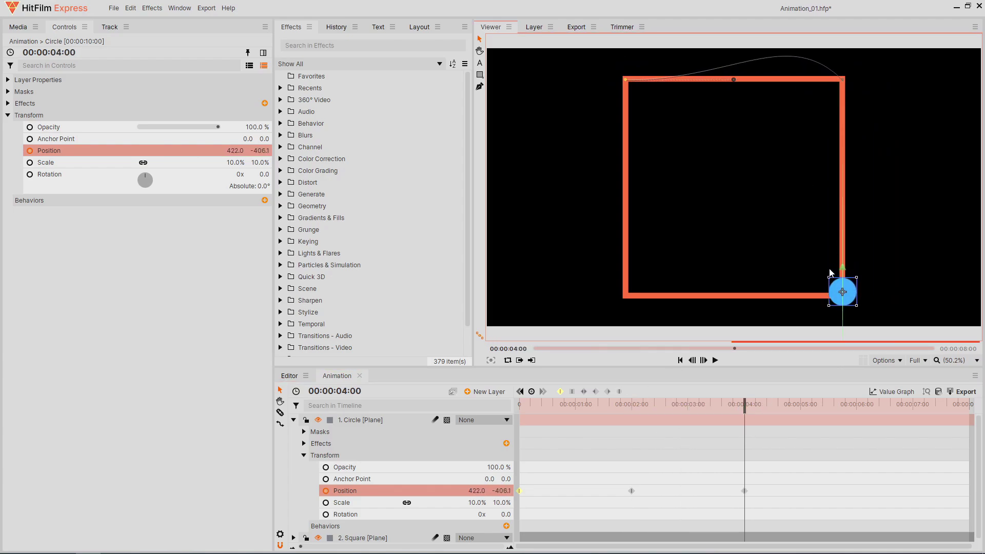
{"action": "left_click_drag", "start_coordinate": [746, 411], "coordinate": [838, 413]}
{"action": "left_click_drag", "start_coordinate": [866, 297], "coordinate": [654, 305]}
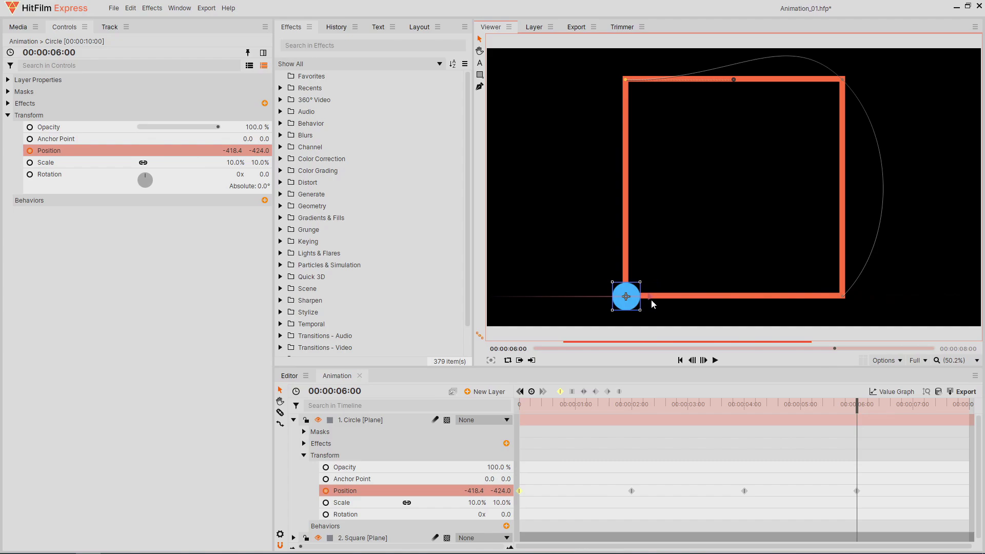
- Play the circle animation, select the 2-second Position keyframe, and replay to watch the path
{"action": "left_click", "coordinate": [715, 361]}
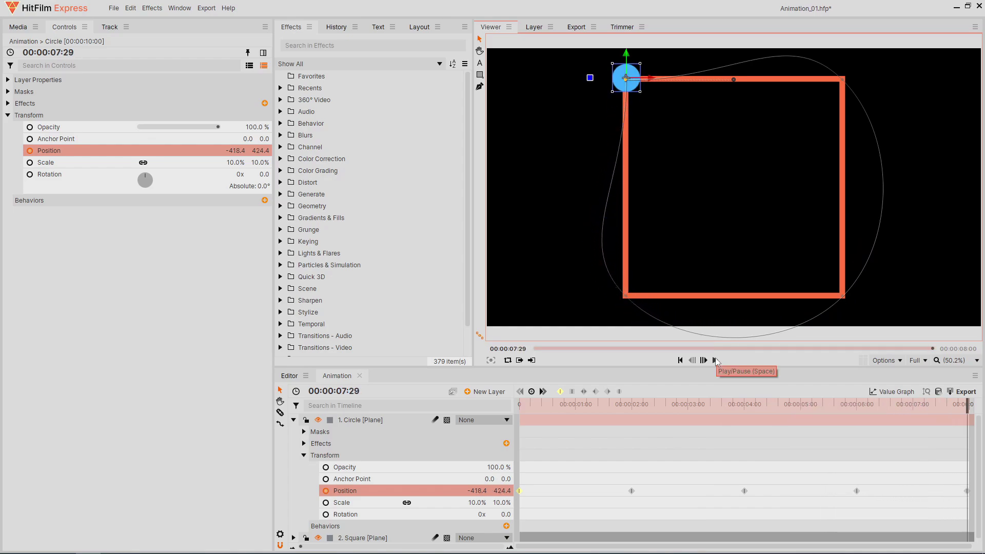
{"action": "double_click", "coordinate": [631, 491]}
{"action": "scroll", "coordinate": [898, 134], "scroll_direction": "up", "scroll_amount": 1}
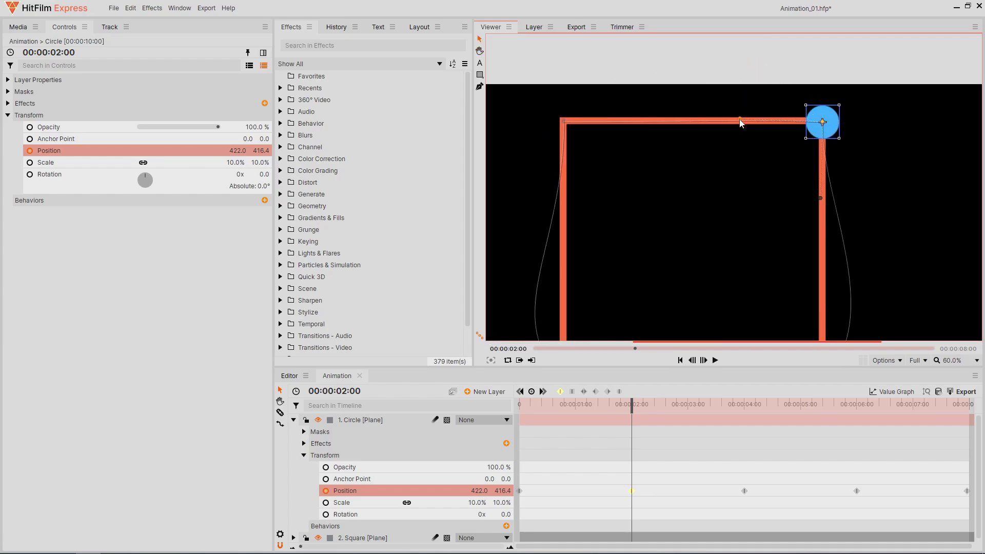
{"action": "left_click", "coordinate": [716, 360]}
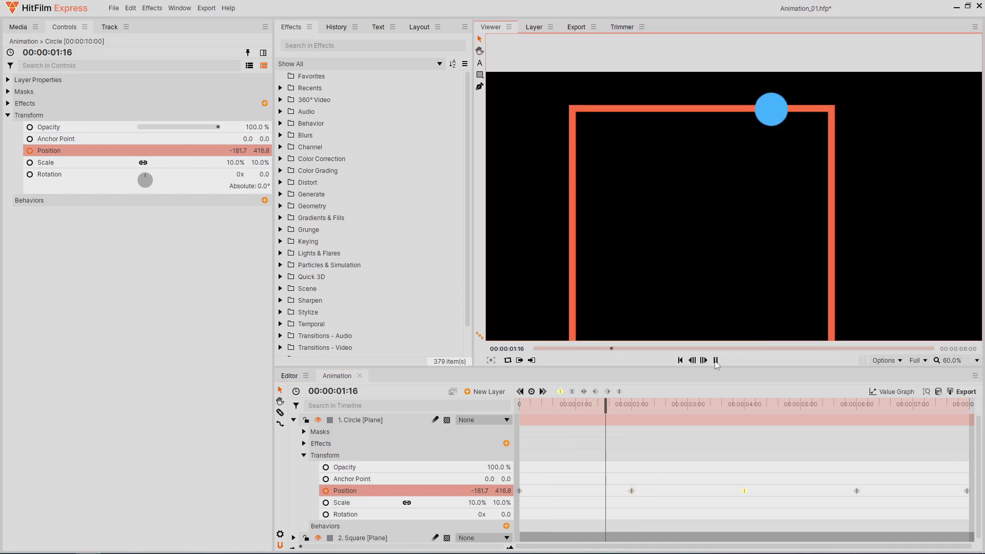
- Set the 2-second Position keyframe's spatial interpolation to Linear and replay to check the straight motion
{"action": "left_click", "coordinate": [717, 361]}
{"action": "scroll", "coordinate": [897, 284], "scroll_direction": "down", "scroll_amount": 1}
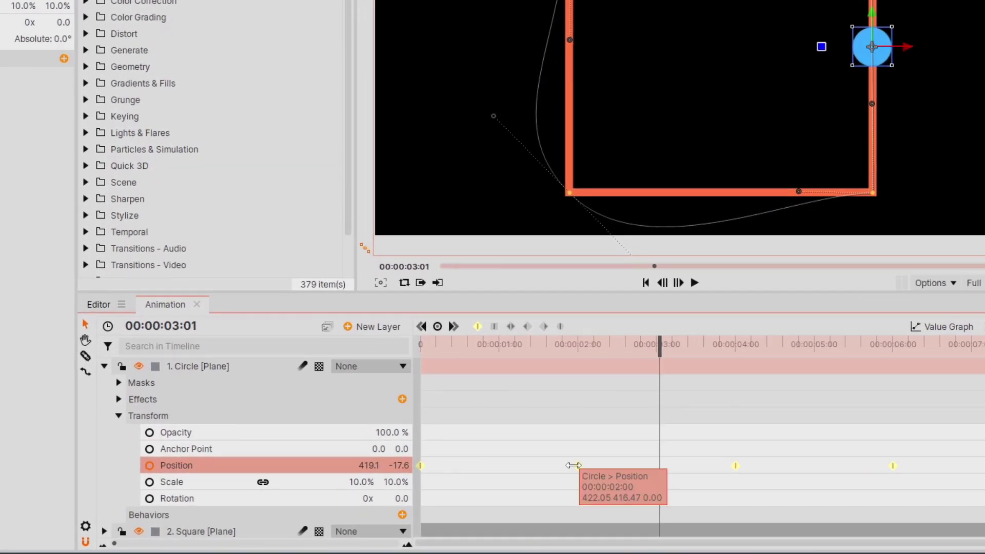
{"action": "right_click", "coordinate": [614, 483]}
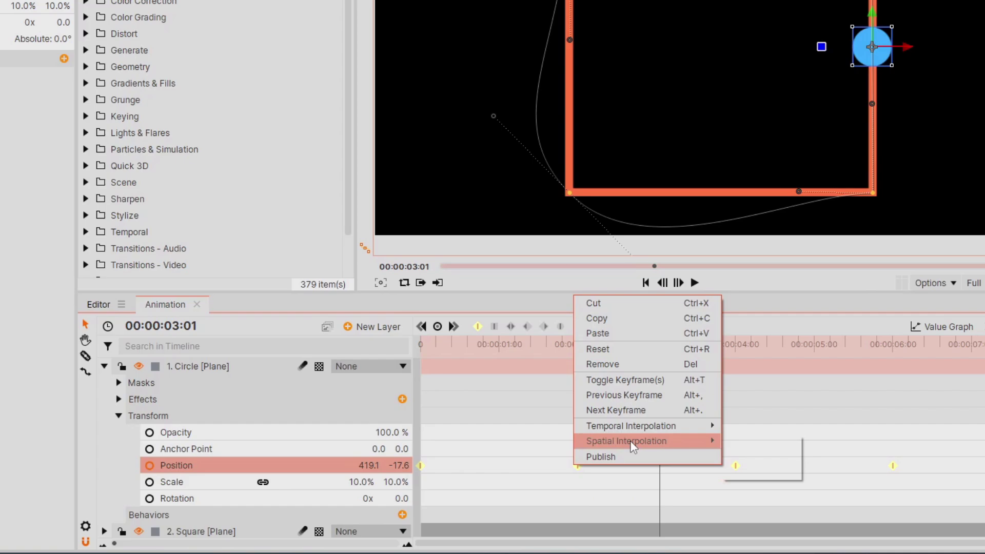
{"action": "mouse_move", "coordinate": [653, 446]}
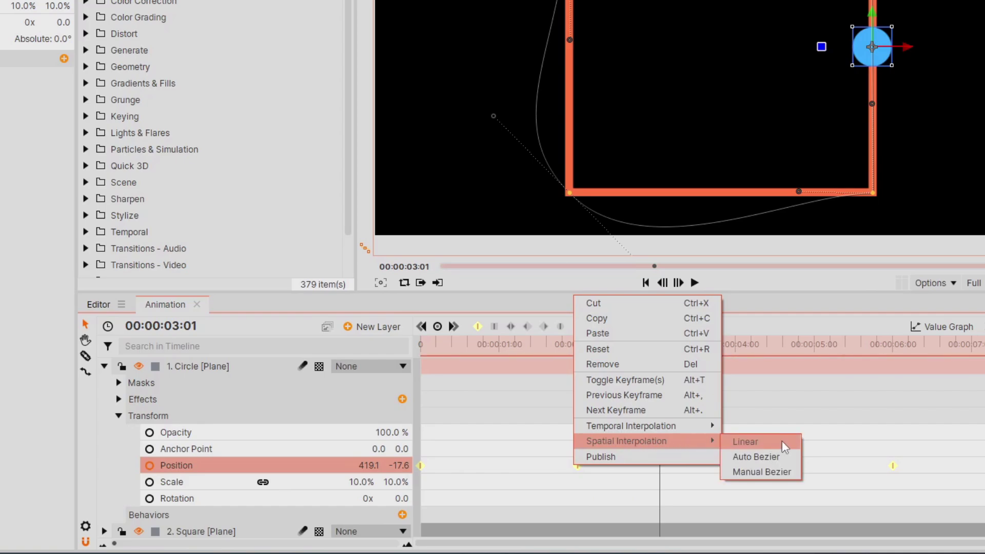
{"action": "left_click", "coordinate": [745, 441]}
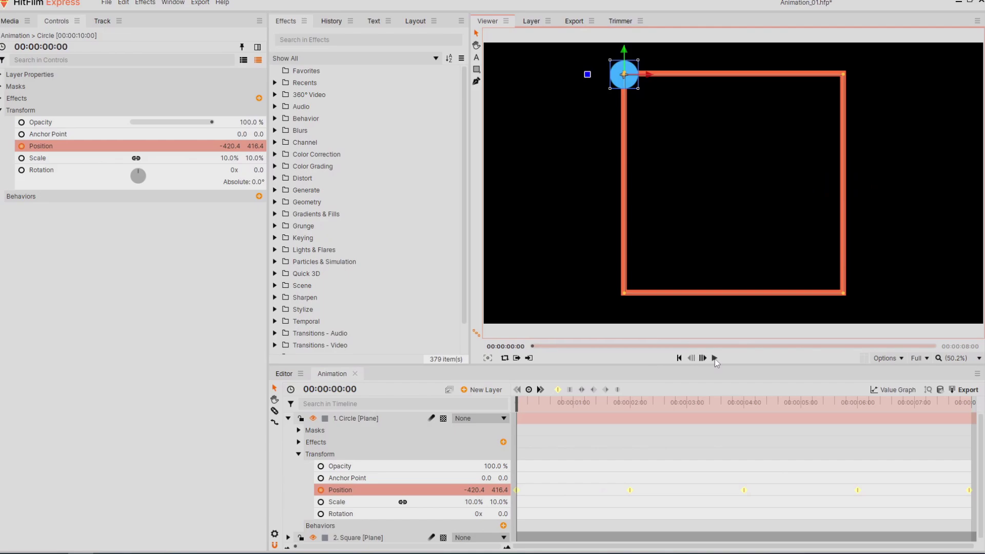
{"action": "left_click", "coordinate": [715, 358]}
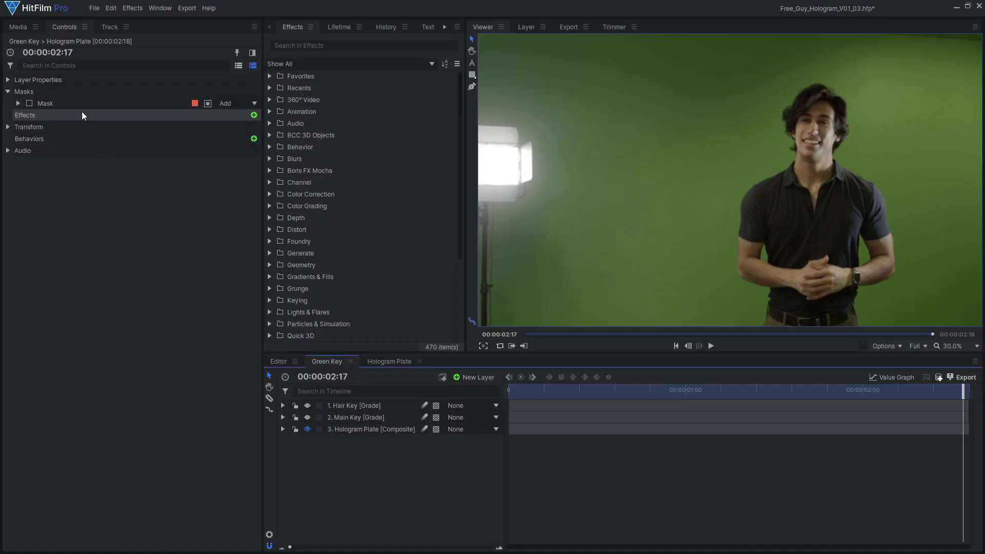
- Enable the Hologram Plate mask, show the Main Key layer, and raise Clip Background to clear matte noise
{"action": "left_click", "coordinate": [79, 105]}
{"action": "left_click", "coordinate": [29, 104]}
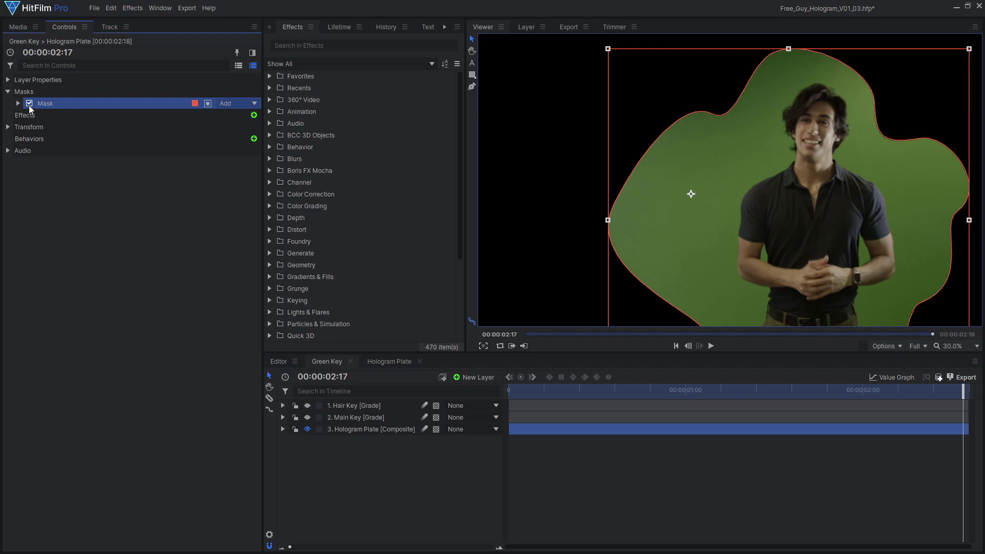
{"action": "left_click", "coordinate": [308, 417]}
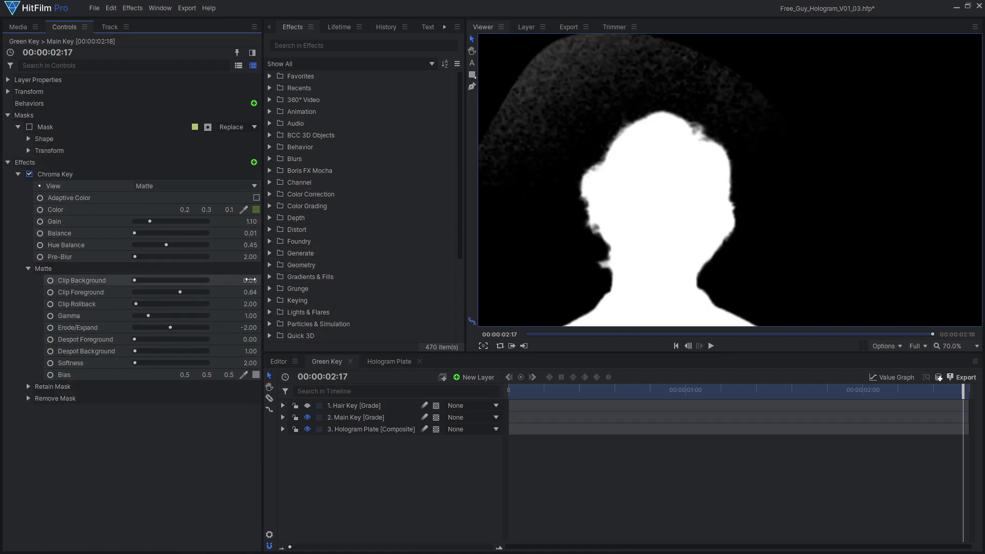
{"action": "left_click_drag", "start_coordinate": [250, 279], "coordinate": [266, 280]}
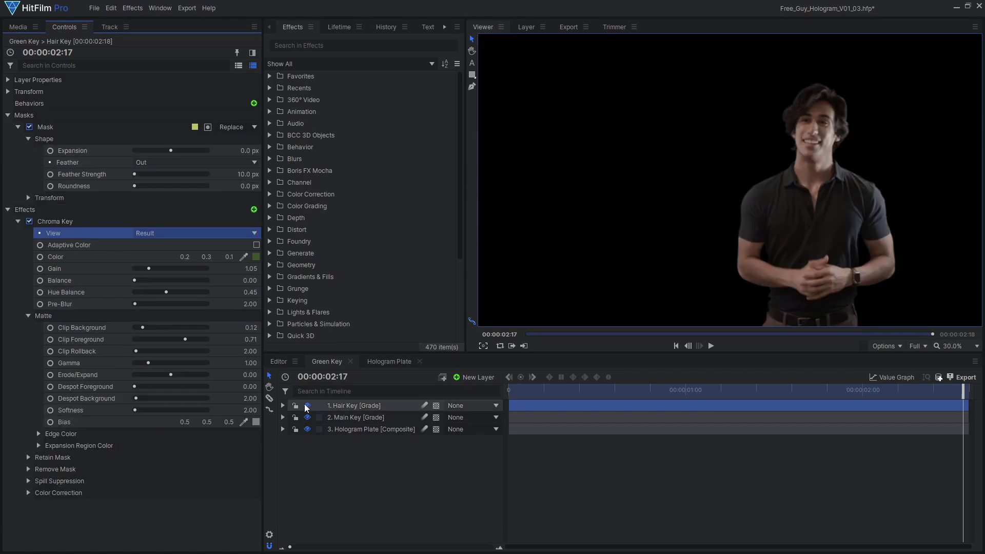
- Toggle the Main Key and Hair Key layers to compare them, leaving Hair Key hidden
{"action": "left_click", "coordinate": [308, 418]}
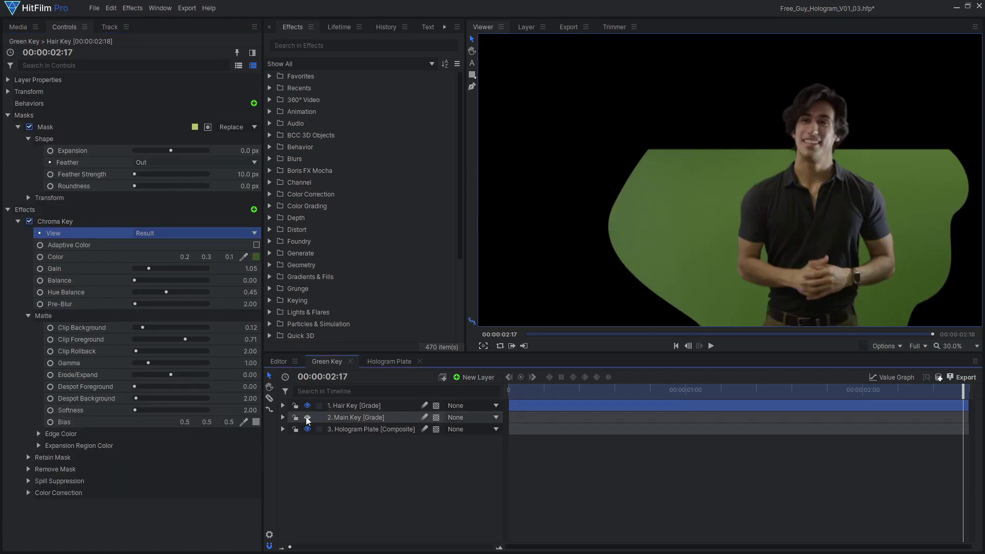
{"action": "left_click", "coordinate": [308, 417]}
{"action": "left_click", "coordinate": [308, 406]}
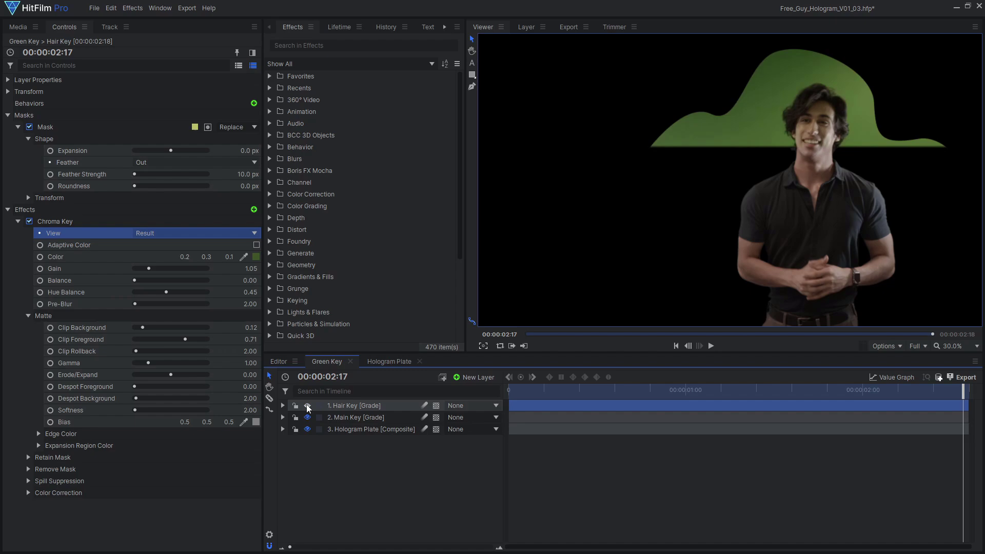
{"action": "left_click", "coordinate": [307, 406]}
{"action": "left_click", "coordinate": [308, 406]}
- Turn on Main Key's Chroma Key effect and draw a rectangle mask on the Main Key layer
{"action": "left_click", "coordinate": [410, 418]}
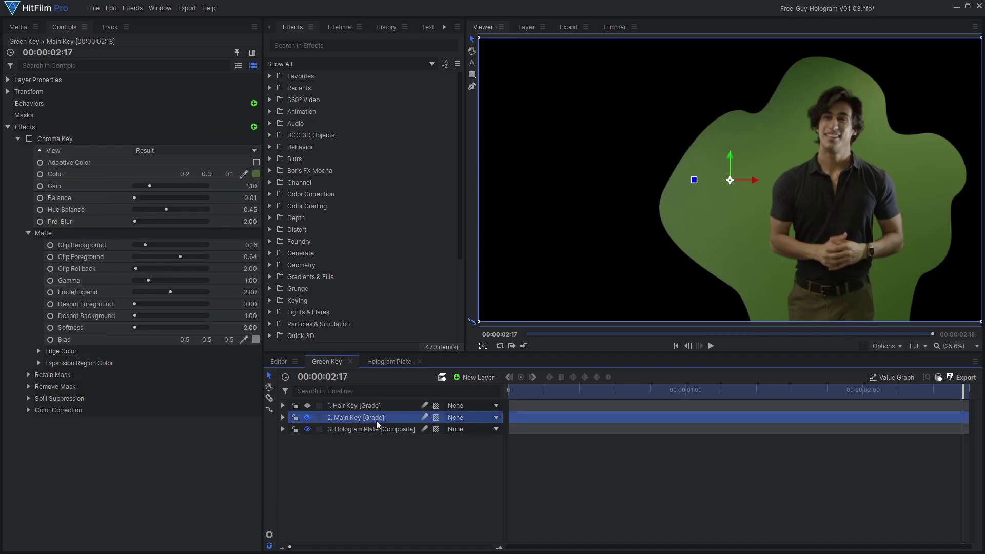
{"action": "left_click", "coordinate": [29, 139]}
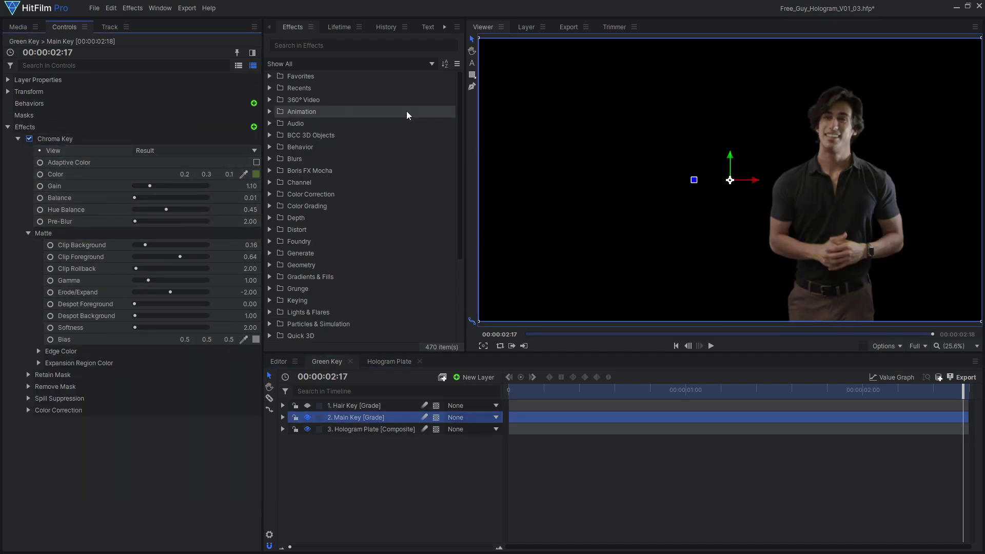
{"action": "left_click", "coordinate": [473, 75]}
{"action": "scroll", "coordinate": [636, 187], "scroll_direction": "down", "scroll_amount": 1}
{"action": "mouse_move", "coordinate": [502, 149]}
{"action": "left_mouse_down"}
{"action": "mouse_move", "coordinate": [919, 285]}
{"action": "mouse_move", "coordinate": [950, 308]}
{"action": "left_mouse_up"}
{"action": "scroll", "coordinate": [805, 147], "scroll_direction": "up", "scroll_amount": 4}
{"action": "left_click", "coordinate": [18, 127]}
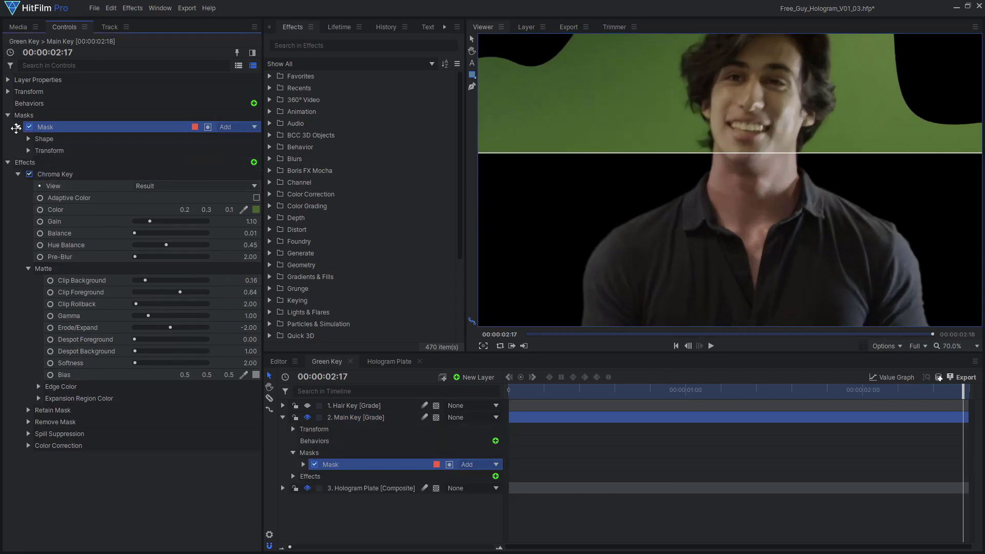
- Add a rectangular mask to the Hair Key layer stretched over the top of the frame
{"action": "left_click", "coordinate": [393, 406]}
{"action": "scroll", "coordinate": [530, 151], "scroll_direction": "down", "scroll_amount": 3}
{"action": "left_click", "coordinate": [547, 106]}
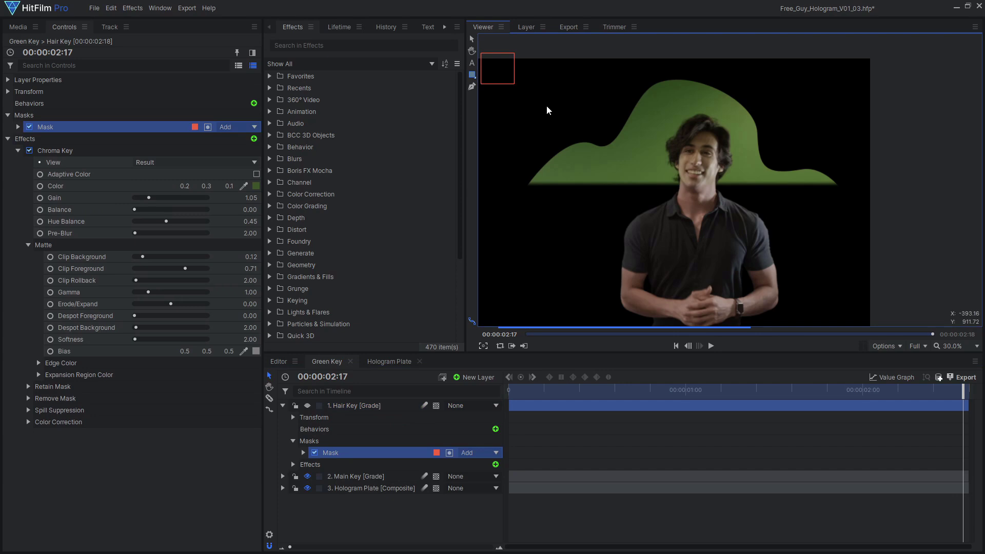
{"action": "left_click_drag", "start_coordinate": [884, 204], "coordinate": [891, 191]}
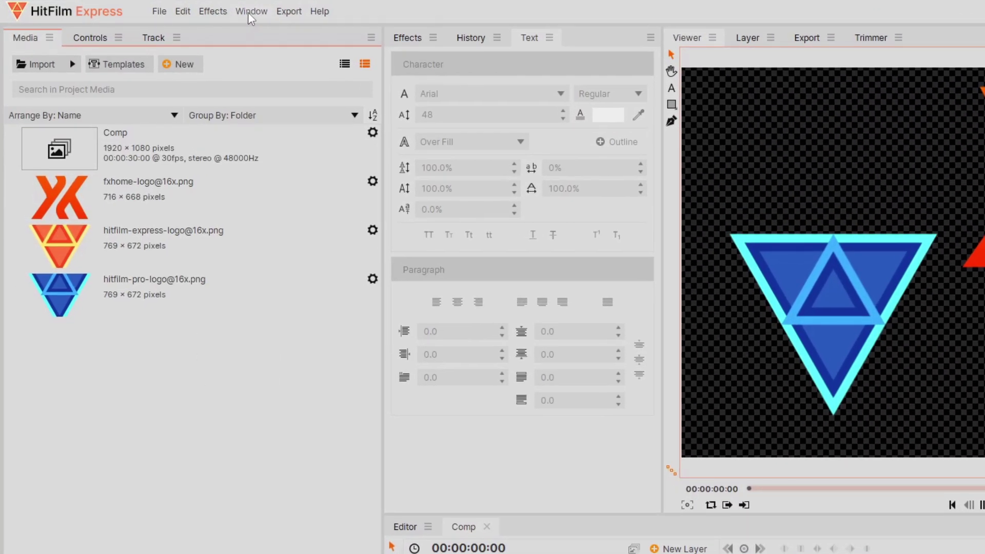
- Show the Layout panel and center the X logo horizontally and vertically in frame
{"action": "left_click", "coordinate": [191, 9]}
{"action": "left_click", "coordinate": [301, 137]}
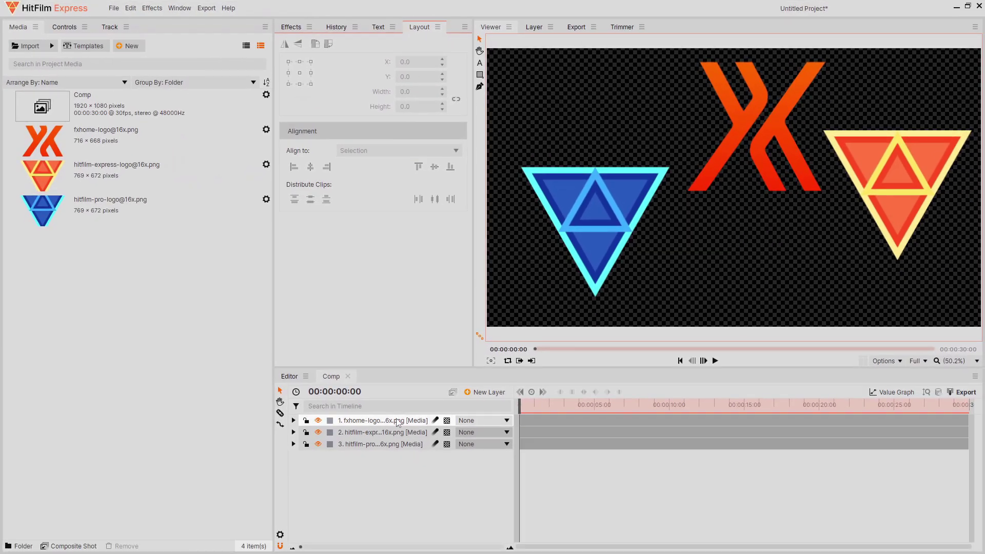
{"action": "left_click", "coordinate": [398, 422]}
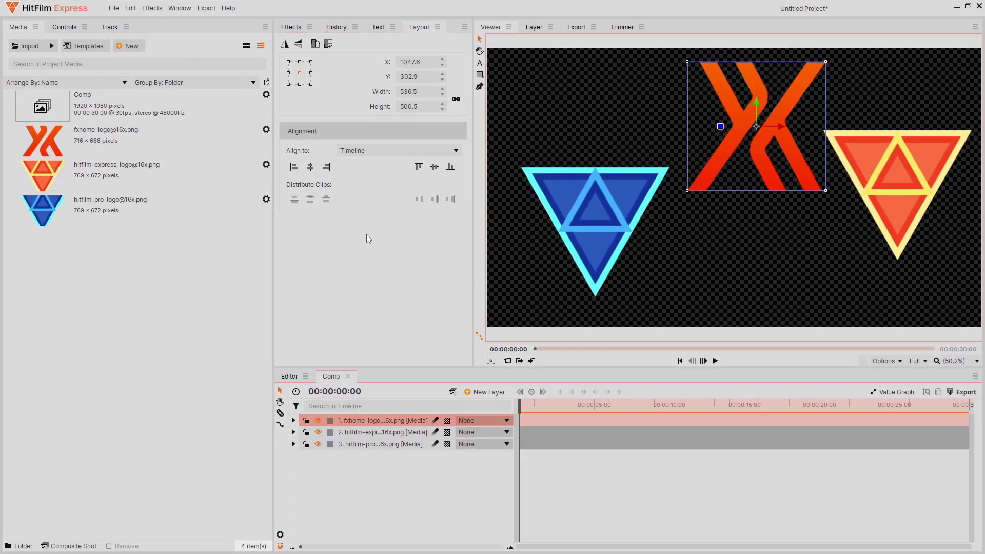
{"action": "left_click", "coordinate": [311, 167]}
{"action": "left_click", "coordinate": [435, 168]}
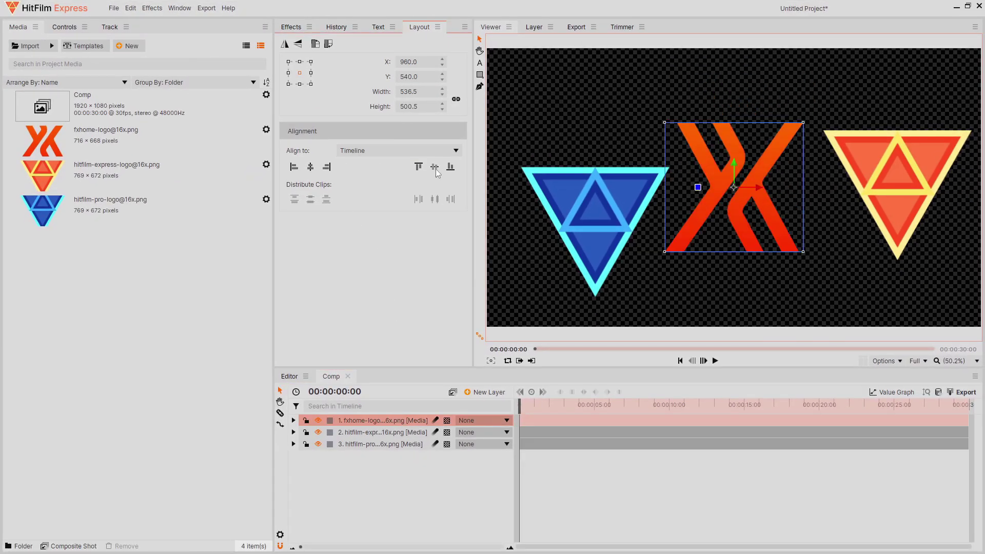
- Align the blue triangle logo left and top, shrink its width, then align all three logos to the top edge
{"action": "left_click", "coordinate": [382, 446]}
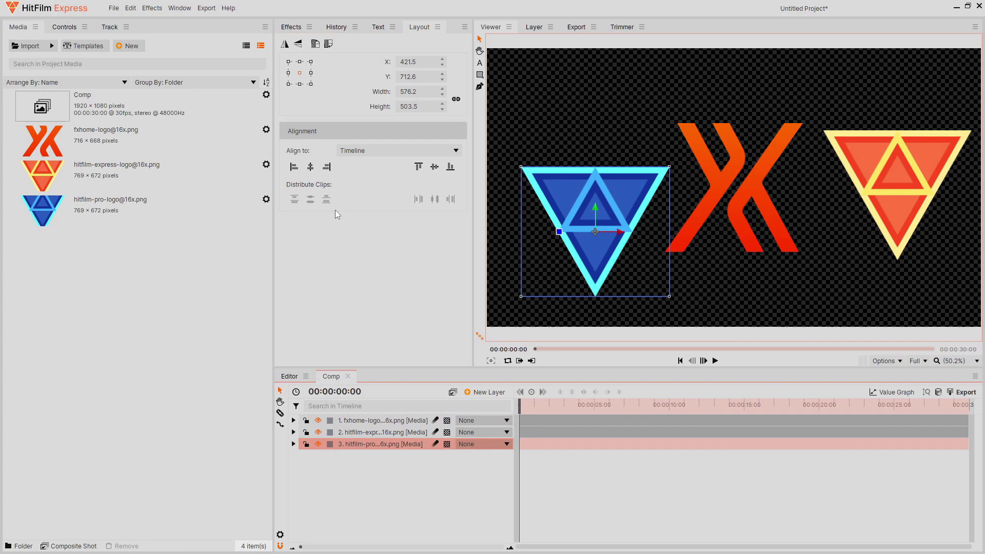
{"action": "left_click", "coordinate": [294, 167]}
{"action": "left_click", "coordinate": [419, 167]}
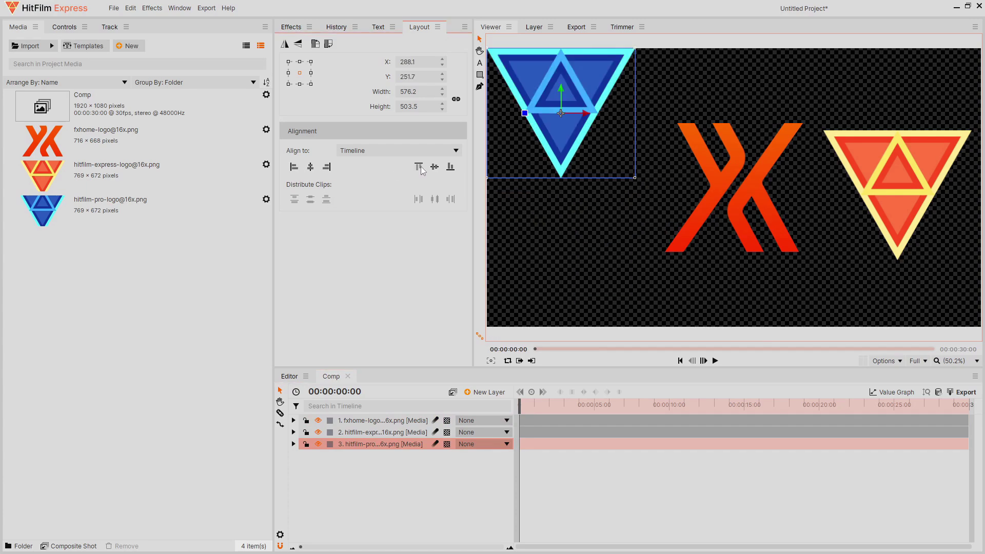
{"action": "left_click_drag", "start_coordinate": [418, 91], "coordinate": [406, 93]}
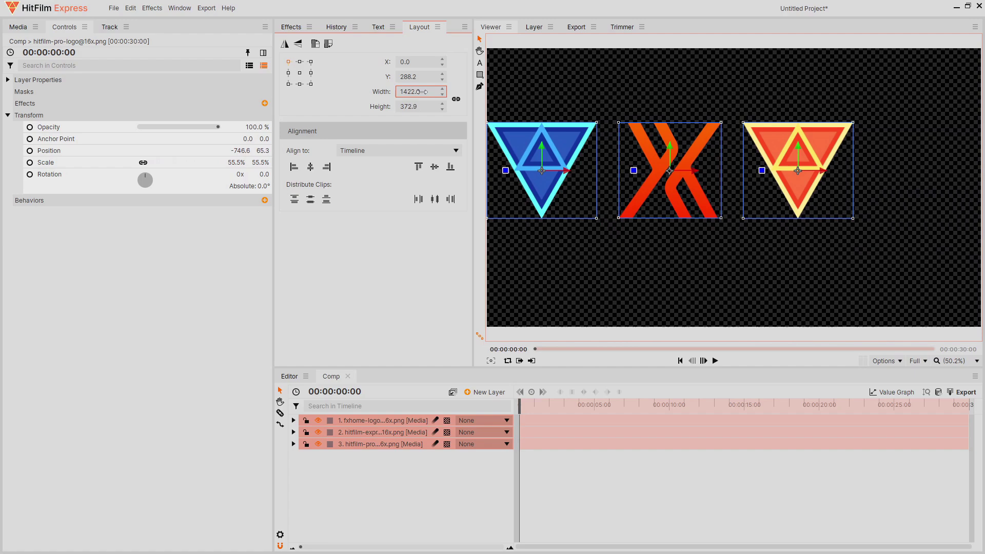
{"action": "left_click", "coordinate": [421, 168]}
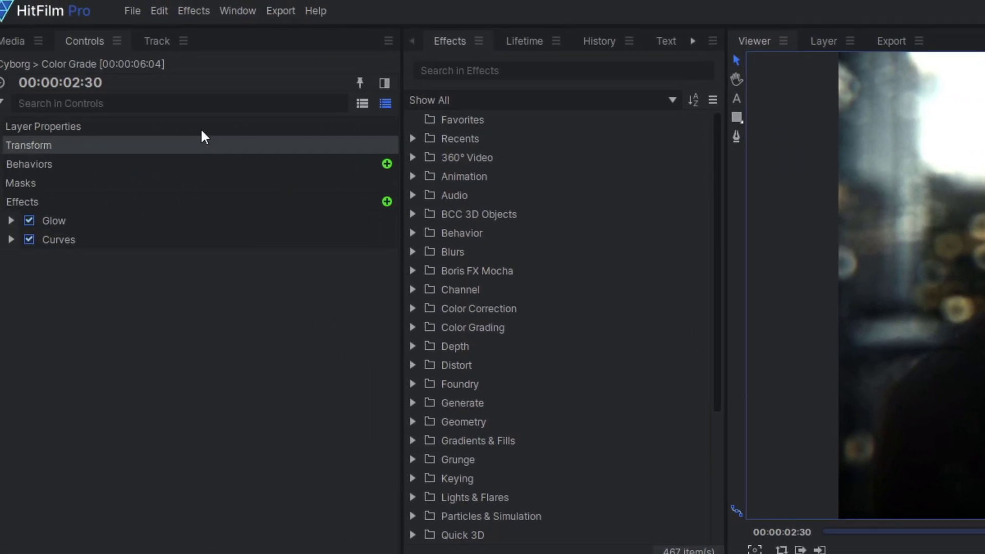
- In Project Settings' Rendering section, set Color Bit Depth to 16-bit Float
{"action": "left_click", "coordinate": [132, 10]}
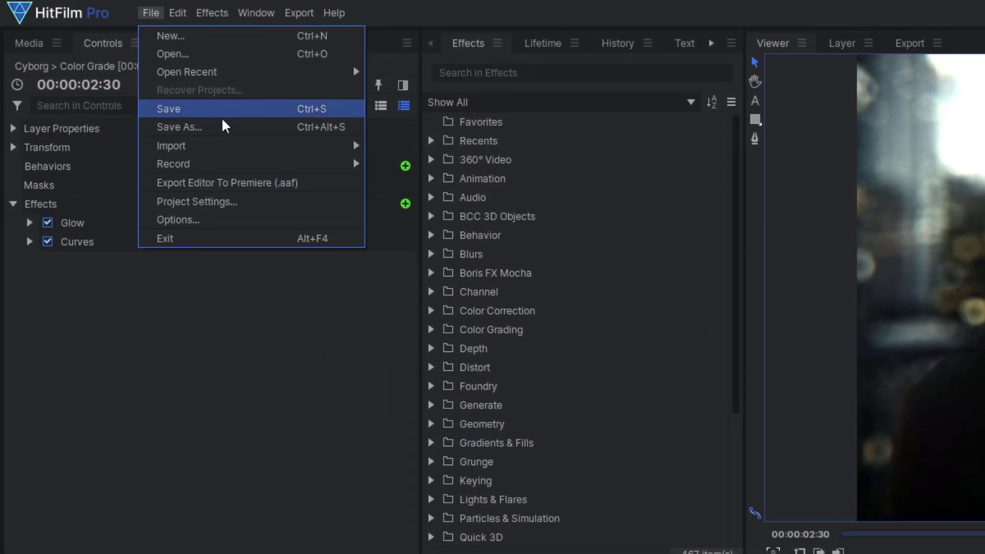
{"action": "left_click", "coordinate": [269, 201]}
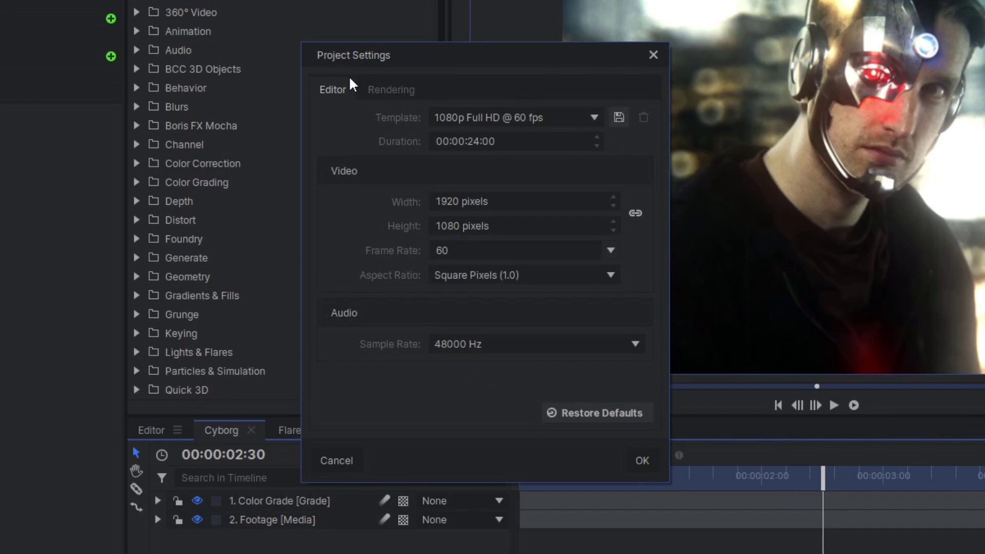
{"action": "left_click", "coordinate": [676, 238]}
{"action": "left_click", "coordinate": [642, 117]}
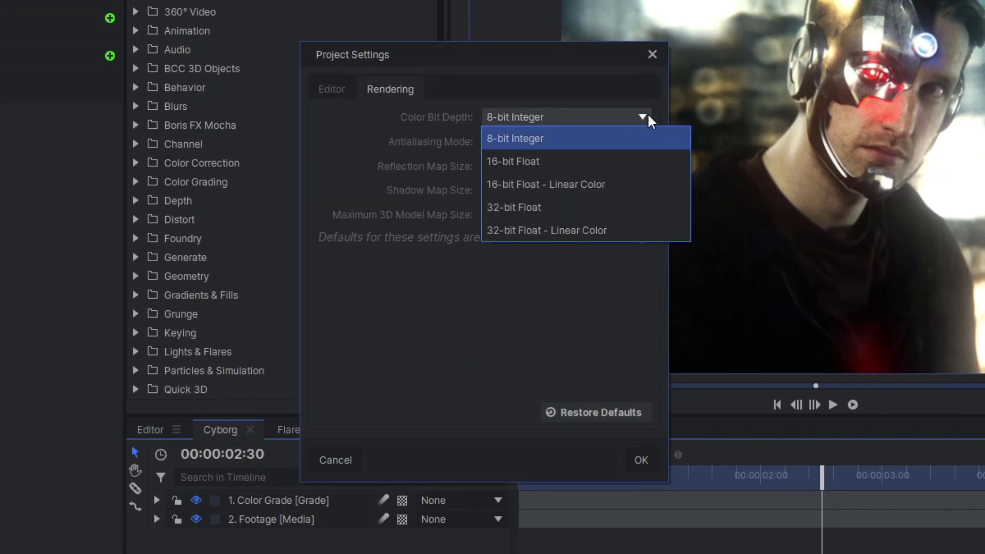
{"action": "left_click", "coordinate": [646, 156]}
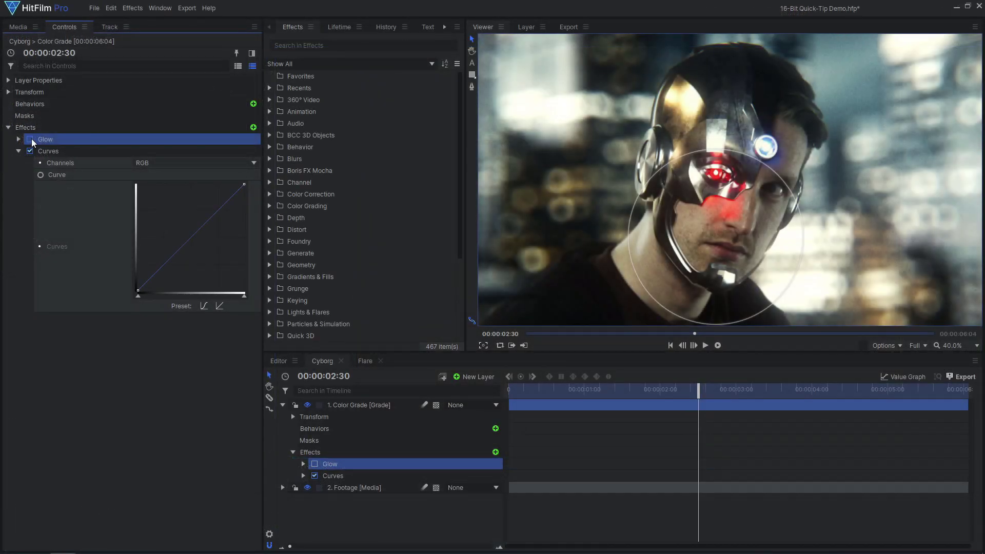
- Leave the Glow effect off and drag the Curves point down to darken the Cyborg shot
{"action": "left_click", "coordinate": [30, 139]}
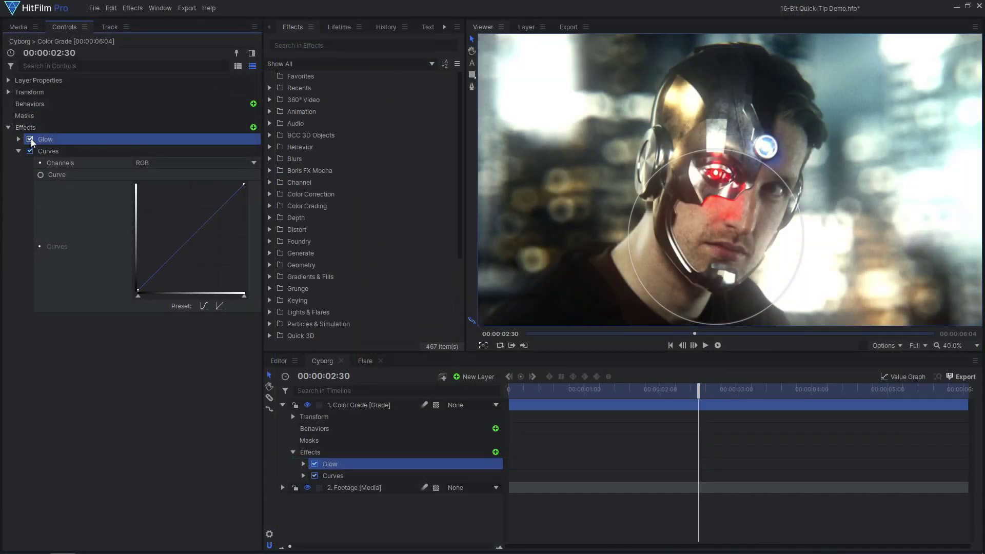
{"action": "left_click", "coordinate": [30, 139]}
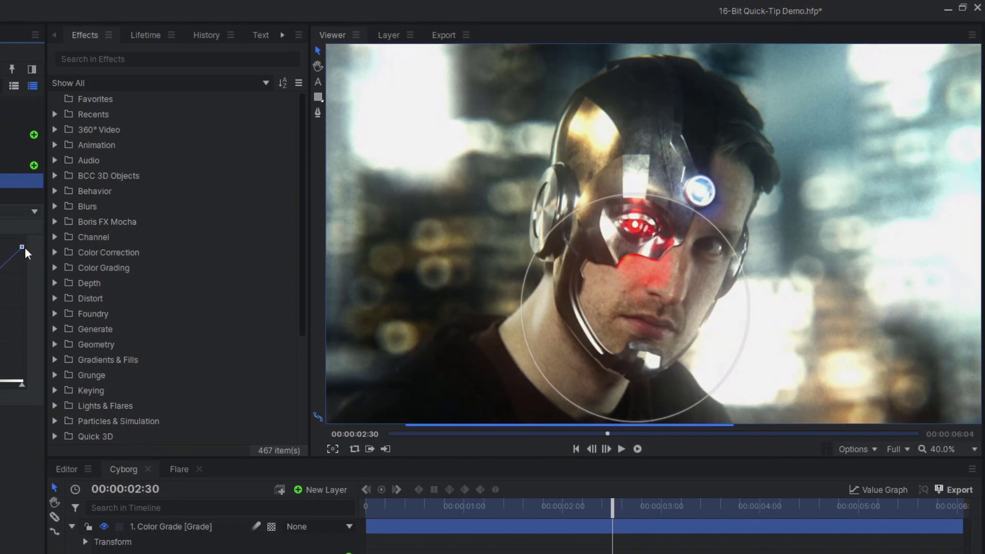
{"action": "left_click_drag", "start_coordinate": [26, 253], "coordinate": [31, 294]}
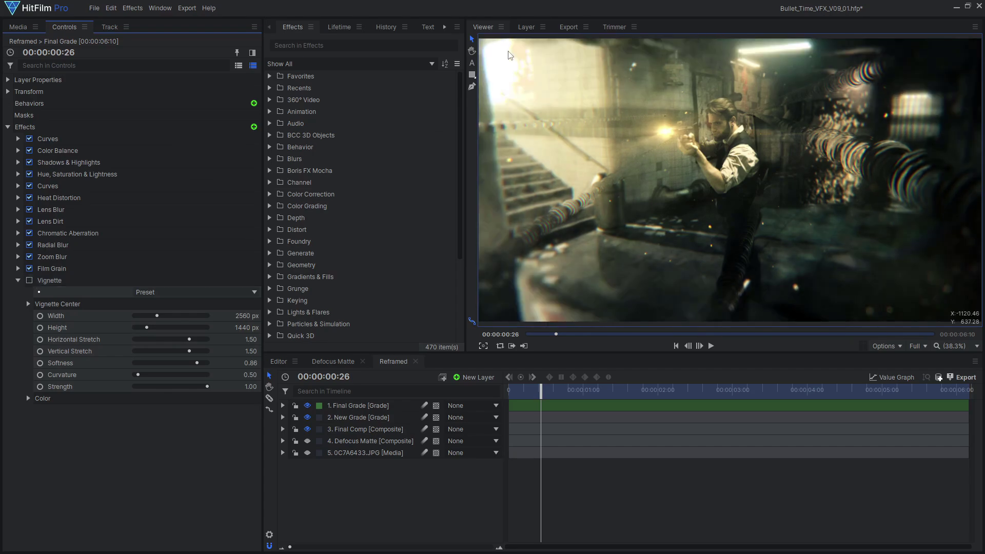
- Tick the Vignette effect's checkbox in the Final Grade layer's Controls
{"action": "left_click", "coordinate": [29, 280]}
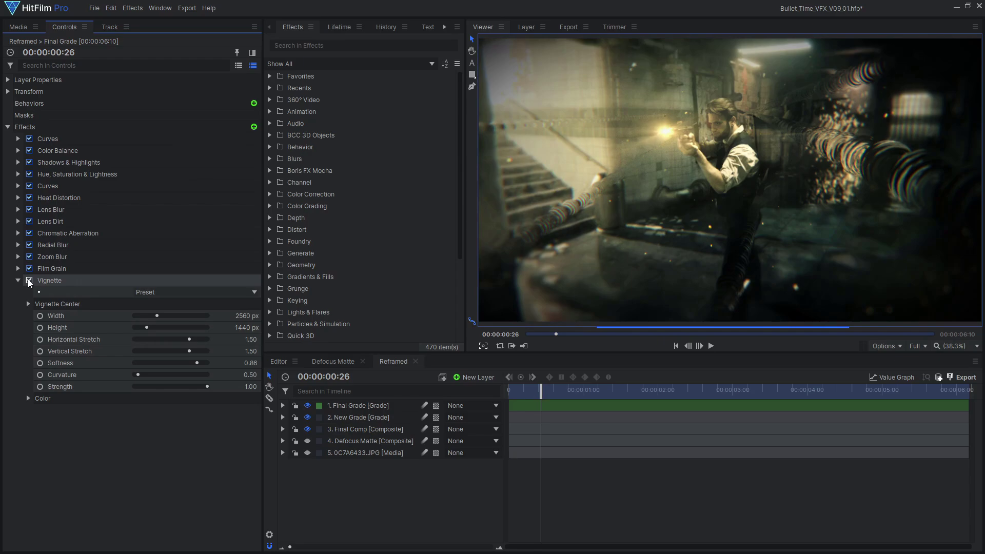
- Cut the Vignette effect from Final Grade and paste it onto a new plane, New Plane 8
{"action": "right_click", "coordinate": [87, 278]}
{"action": "left_click", "coordinate": [118, 281]}
{"action": "left_click", "coordinate": [474, 381]}
{"action": "left_click", "coordinate": [475, 387]}
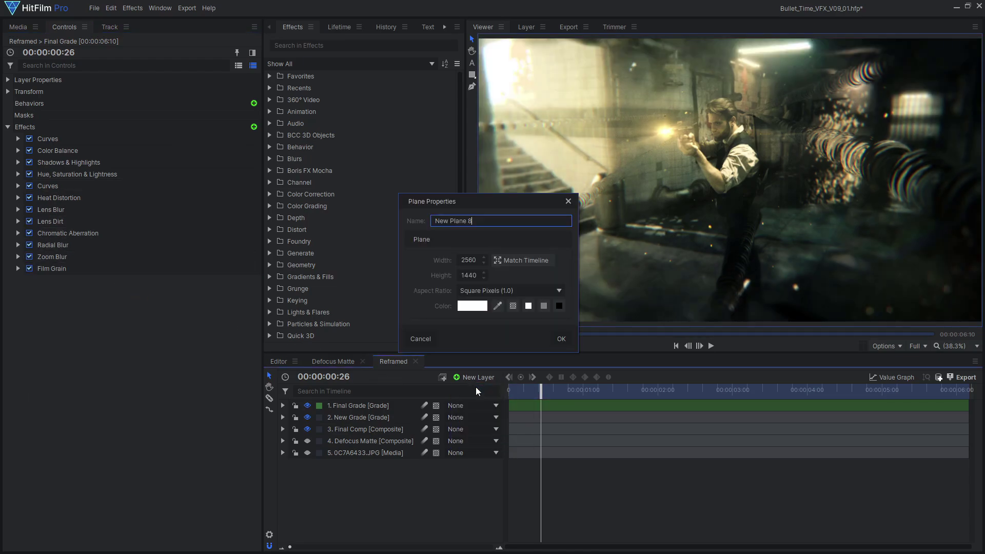
{"action": "left_click", "coordinate": [558, 340]}
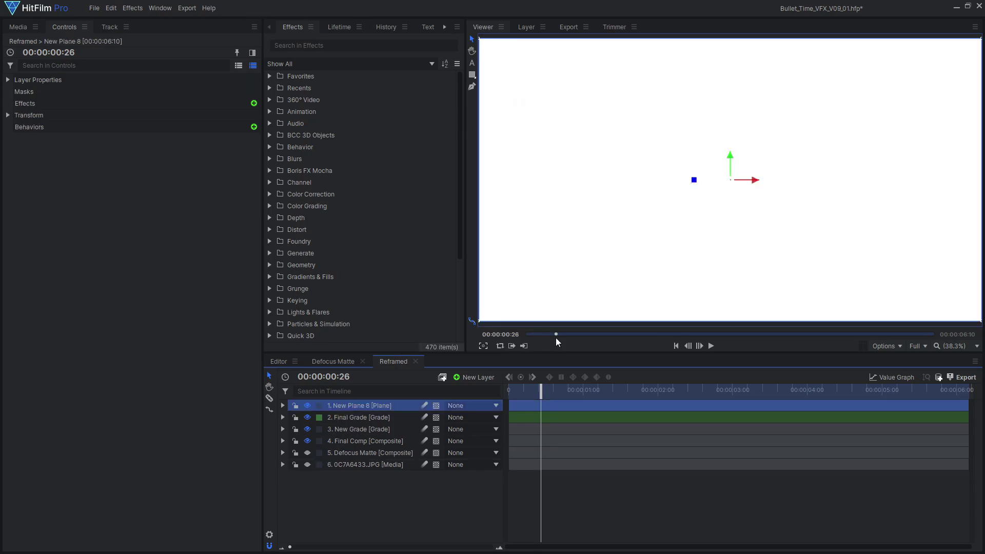
{"action": "right_click", "coordinate": [128, 105]}
{"action": "left_click", "coordinate": [143, 110]}
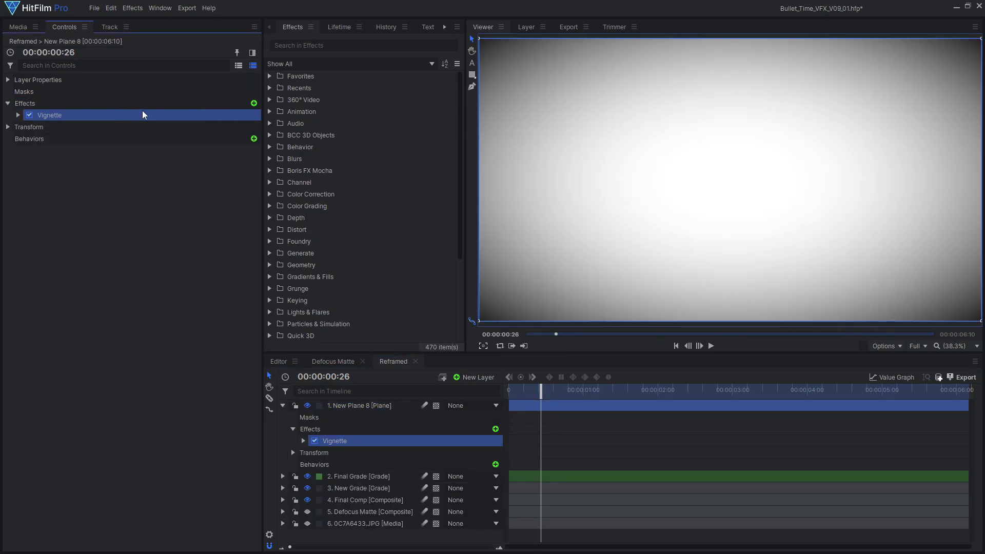
- Add Invert and Demult effects to the plane, then duplicate Invert and place the copy below Demult
{"action": "left_click", "coordinate": [253, 103]}
{"action": "type", "text": "invert"}
{"action": "key", "text": "Return"}
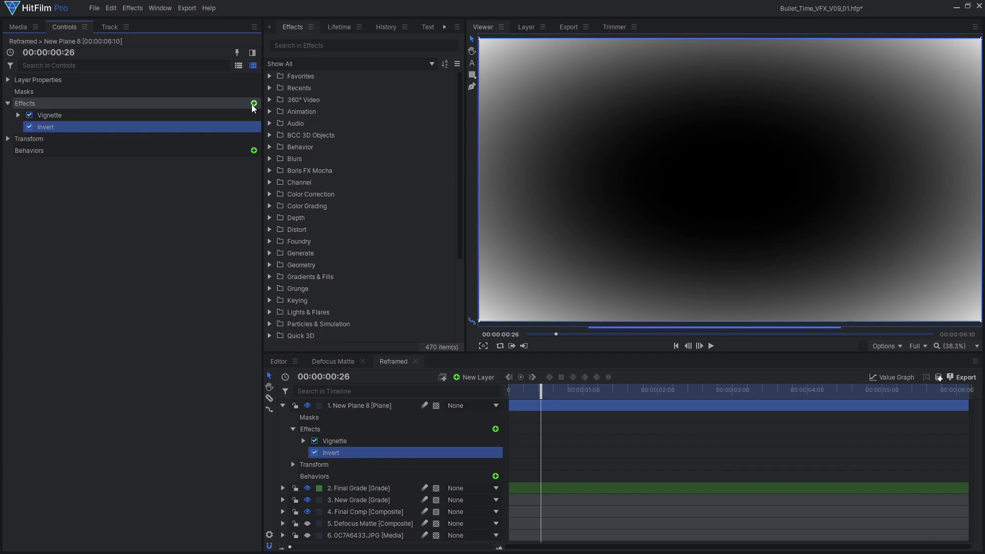
{"action": "left_click", "coordinate": [254, 103]}
{"action": "type", "text": "demu"}
{"action": "key", "text": "Return"}
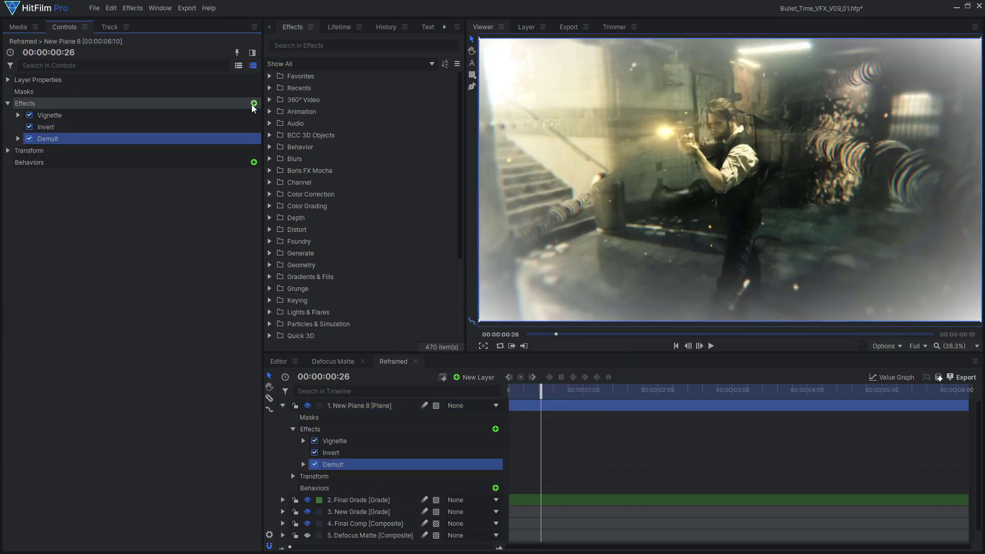
{"action": "left_click", "coordinate": [162, 128]}
{"action": "right_click", "coordinate": [162, 129]}
{"action": "left_click", "coordinate": [185, 166]}
{"action": "left_click_drag", "start_coordinate": [82, 137], "coordinate": [82, 156]}
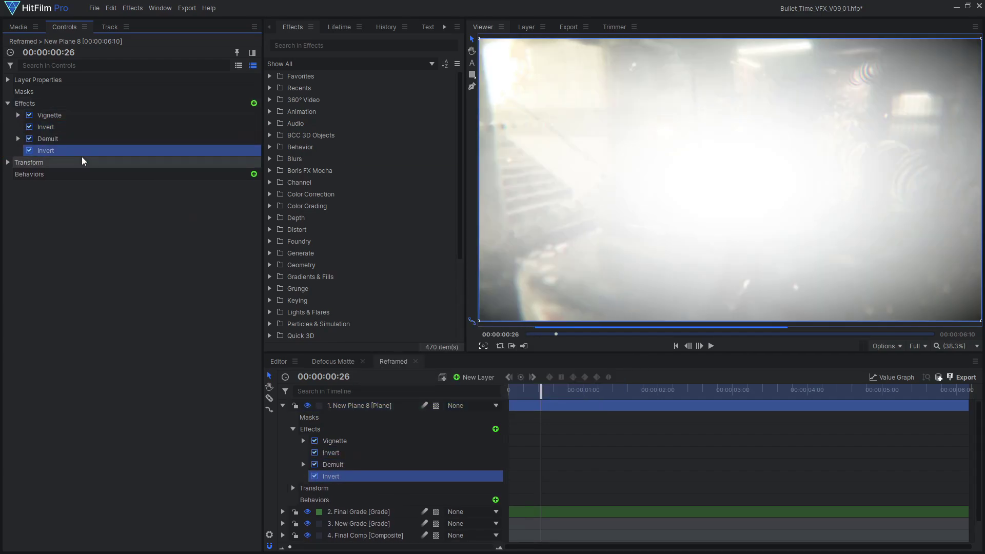
- Set the vignette plane's blend mode to Soft Light and toggle its visibility to compare
{"action": "left_click", "coordinate": [8, 80]}
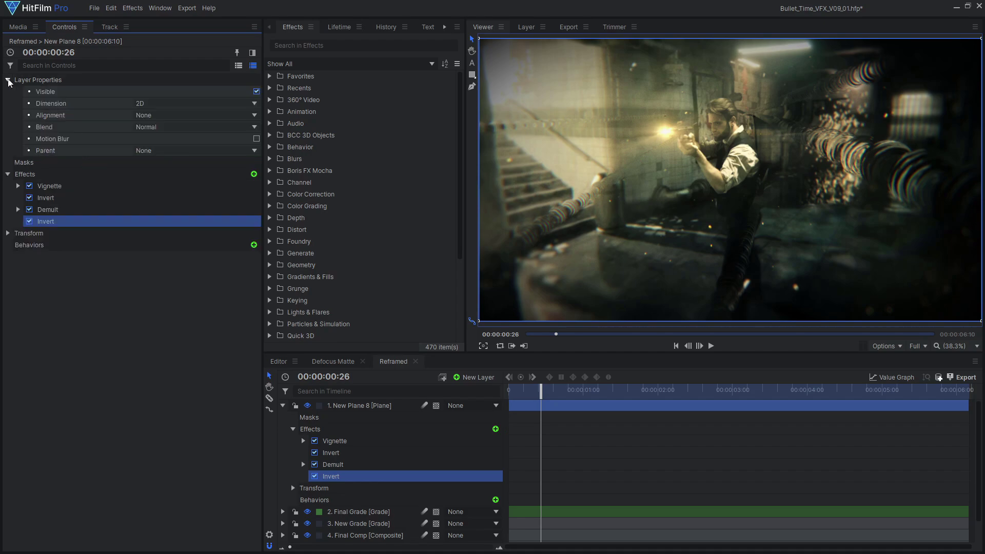
{"action": "left_click", "coordinate": [195, 127]}
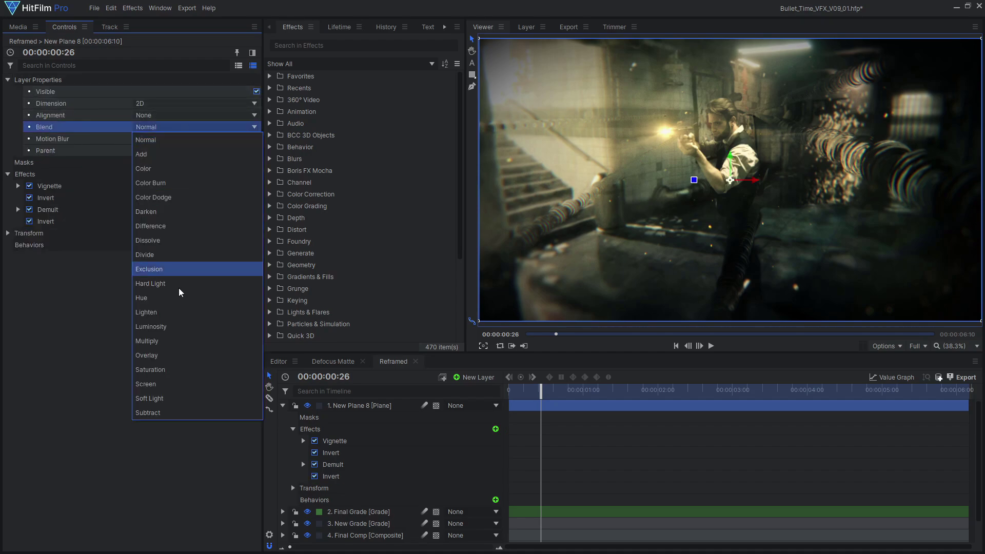
{"action": "left_click", "coordinate": [185, 400]}
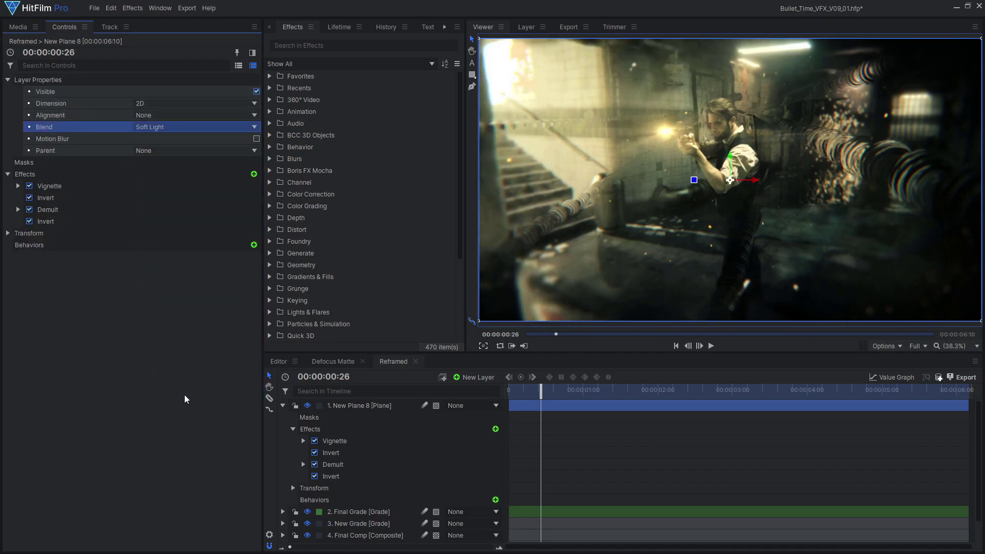
{"action": "left_click", "coordinate": [308, 406]}
{"action": "left_click", "coordinate": [308, 406]}
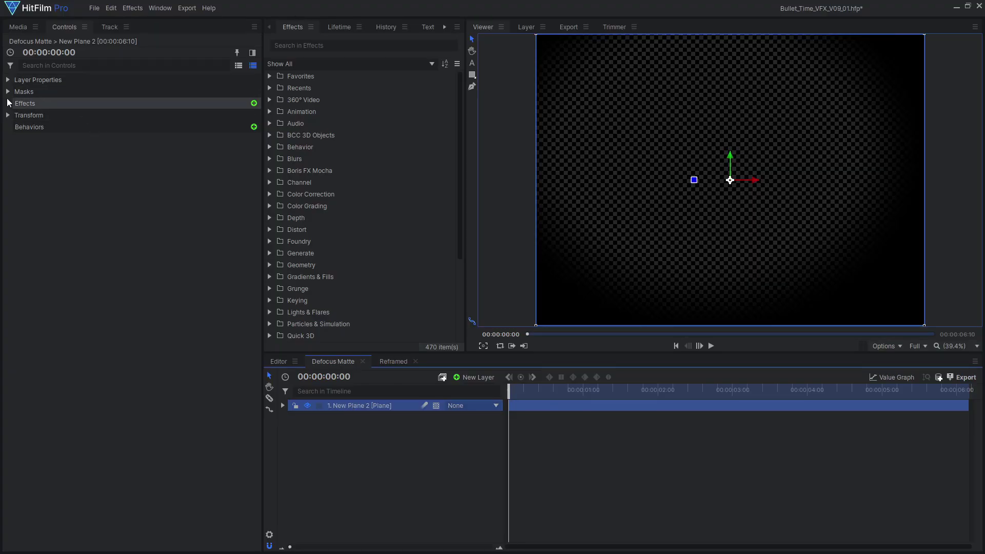
- Expand Defocus Matte's Masks to show the elliptical outline and its Shape settings
{"action": "left_click", "coordinate": [8, 92]}
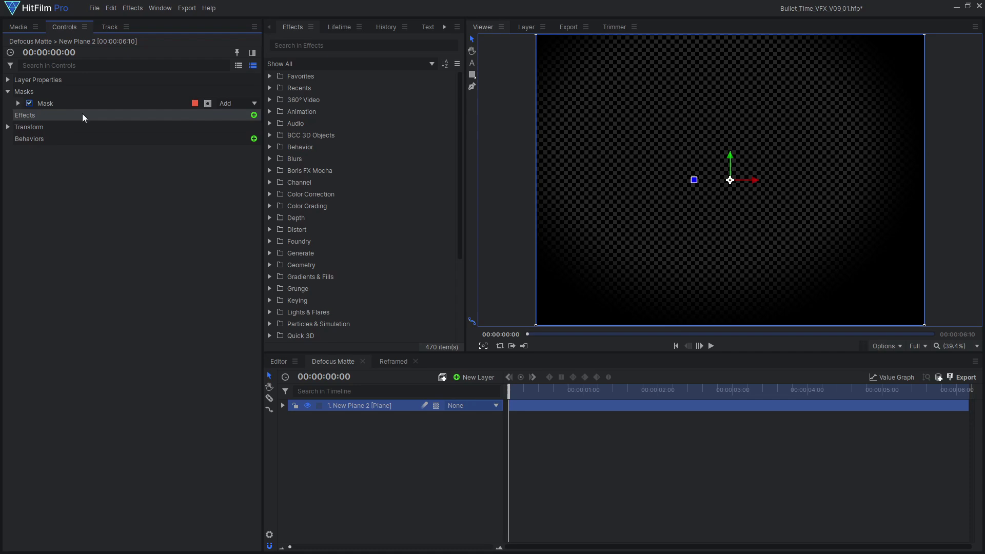
{"action": "left_click", "coordinate": [88, 106]}
{"action": "left_click", "coordinate": [18, 103]}
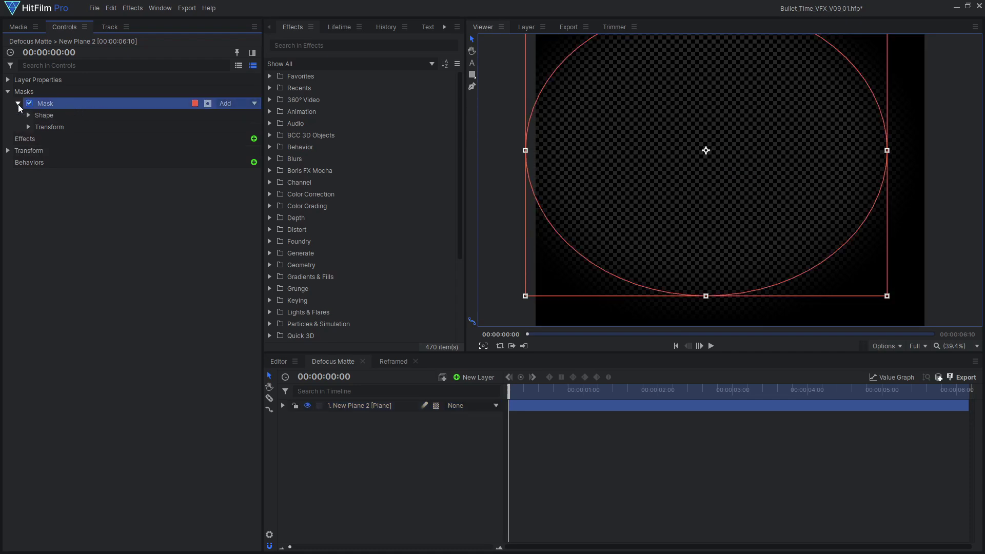
{"action": "left_click", "coordinate": [29, 116]}
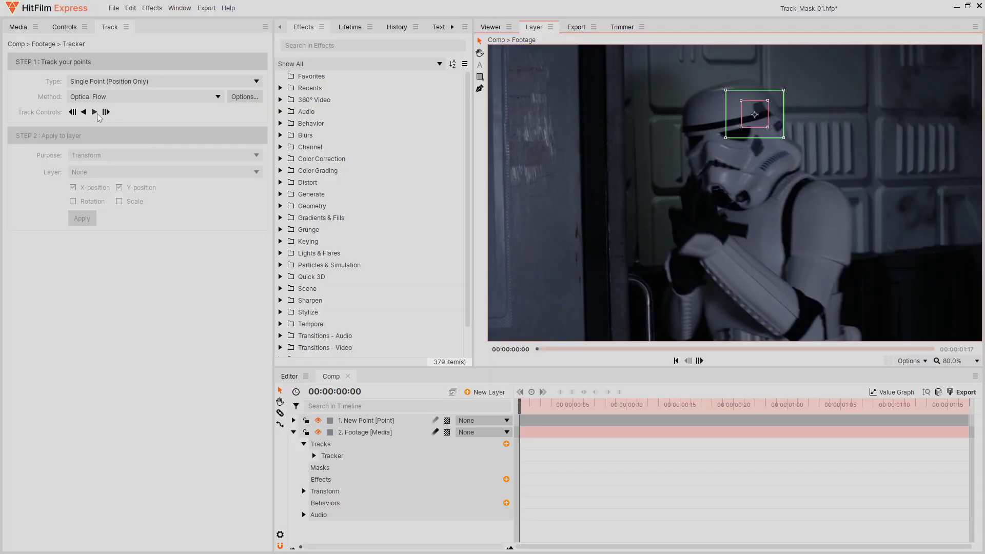
- Track the helmet point forward and apply the track to layer 1. New Point
{"action": "left_click", "coordinate": [95, 112]}
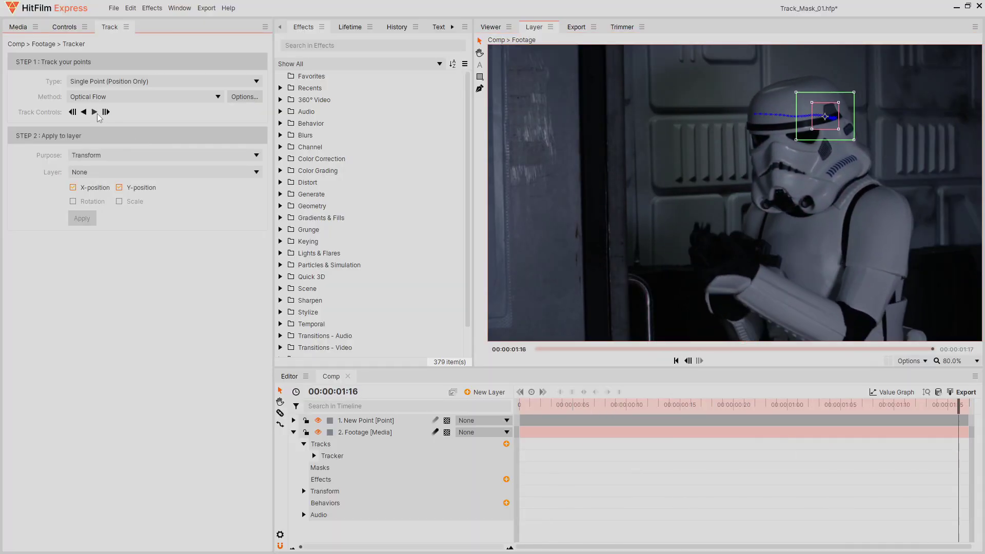
{"action": "left_click", "coordinate": [166, 173]}
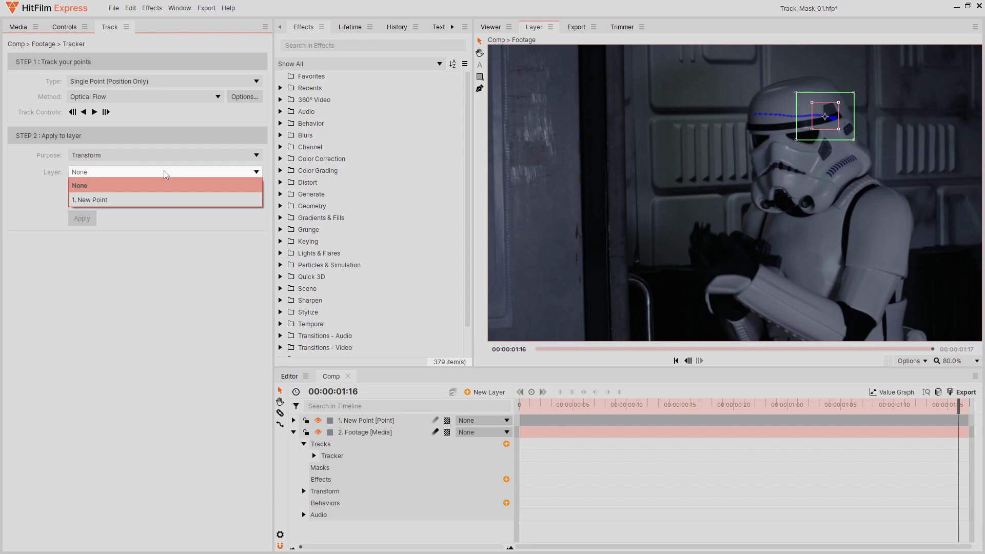
{"action": "left_click", "coordinate": [172, 199]}
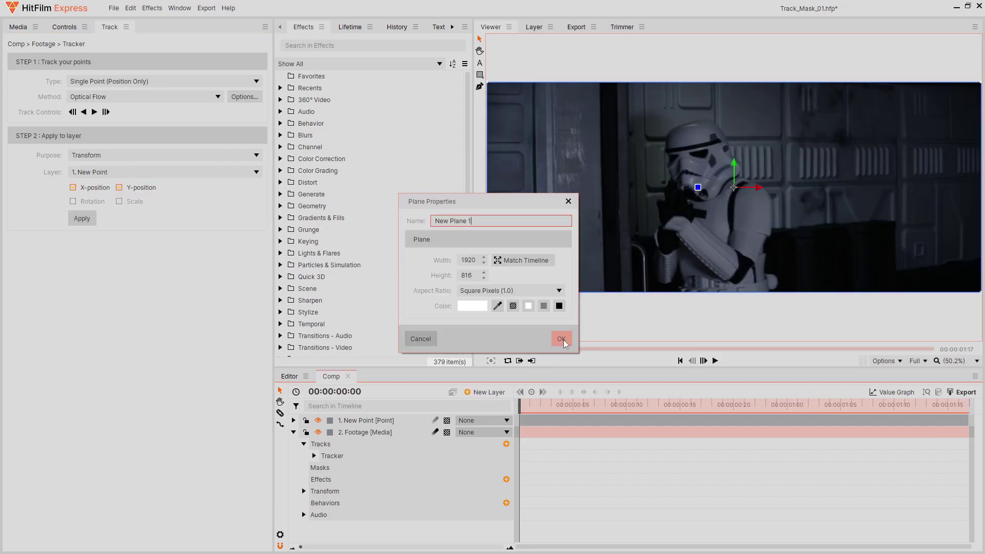
- Add a hidden New Plane and draw a mask along the trooper's outline
{"action": "left_click", "coordinate": [562, 338]}
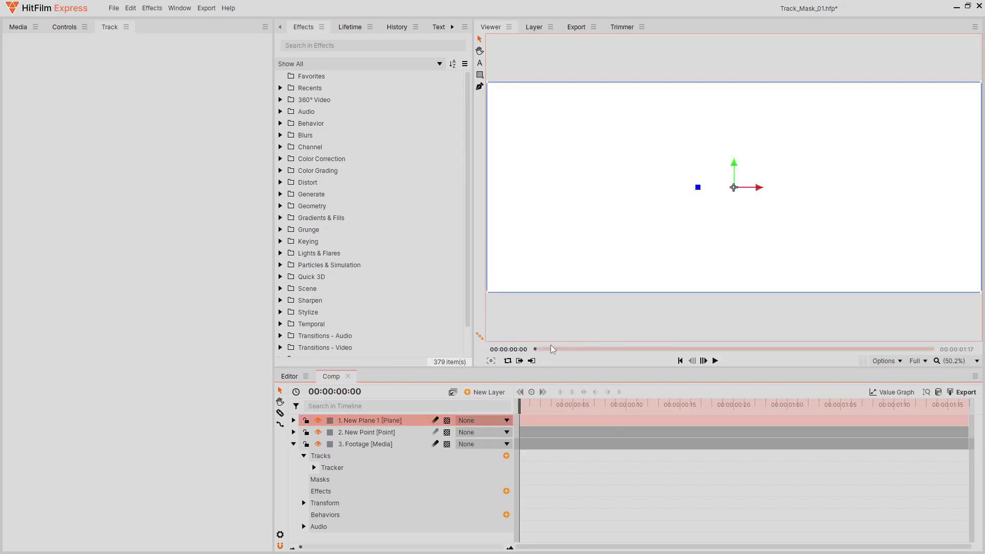
{"action": "left_click", "coordinate": [318, 420]}
{"action": "left_click", "coordinate": [479, 86]}
{"action": "left_click", "coordinate": [669, 118]}
{"action": "left_click", "coordinate": [658, 147]}
{"action": "left_click", "coordinate": [662, 187]}
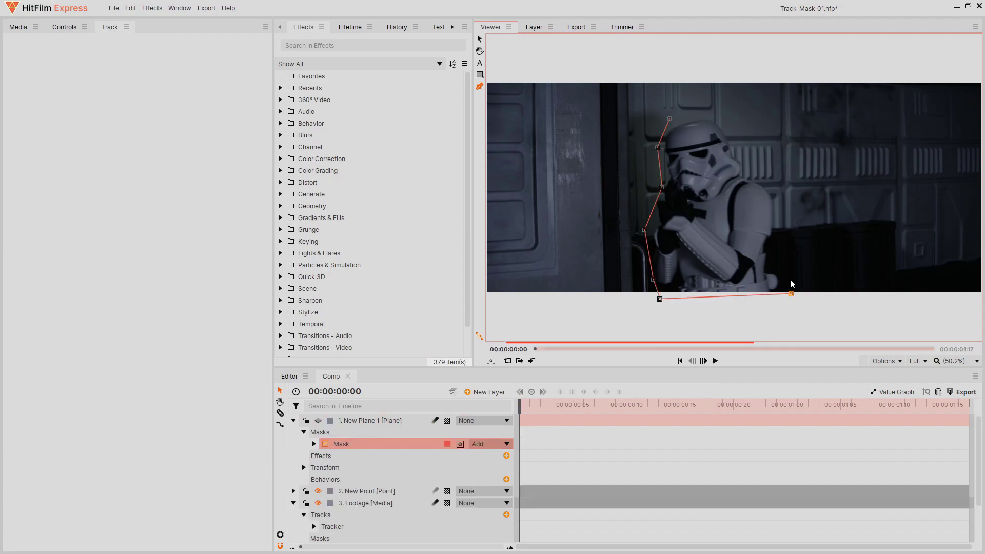
- Parent the plane to 2. New Point, keyframe the mask Path, and refit a drifting vertex
{"action": "left_click", "coordinate": [482, 420]}
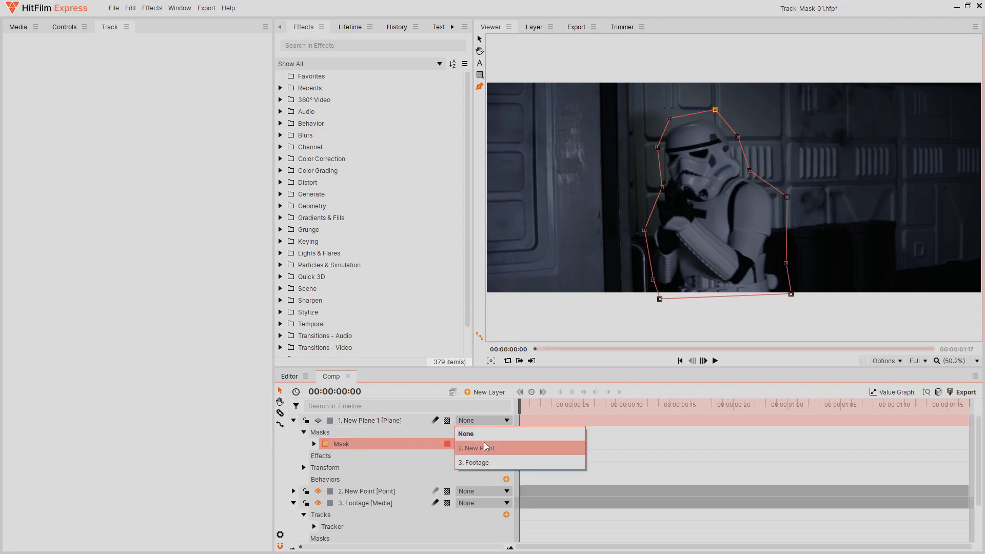
{"action": "left_click", "coordinate": [475, 444]}
{"action": "left_click_drag", "start_coordinate": [542, 406], "coordinate": [661, 415]}
{"action": "left_click", "coordinate": [314, 443]}
{"action": "left_click", "coordinate": [325, 467]}
{"action": "left_click", "coordinate": [360, 479]}
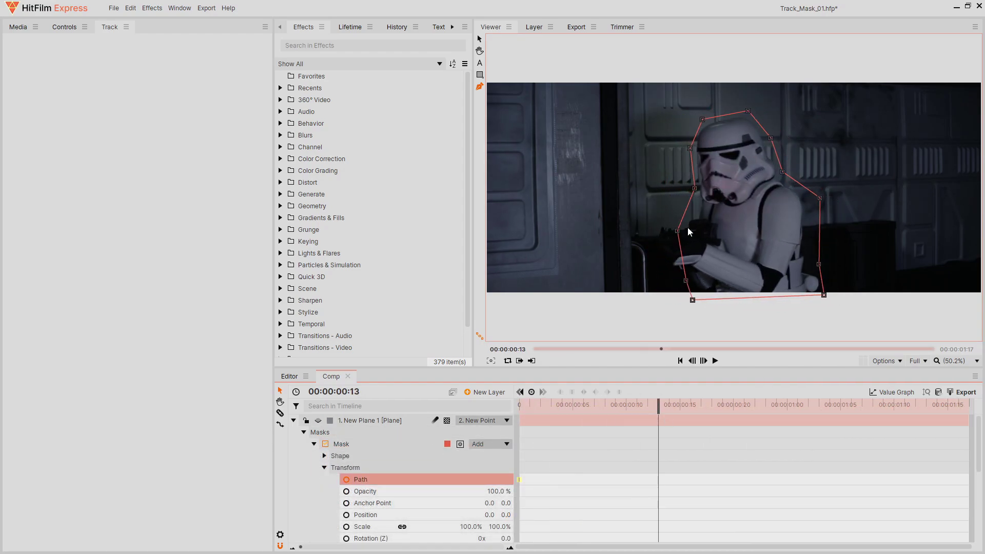
{"action": "left_click_drag", "start_coordinate": [677, 231], "coordinate": [652, 230]}
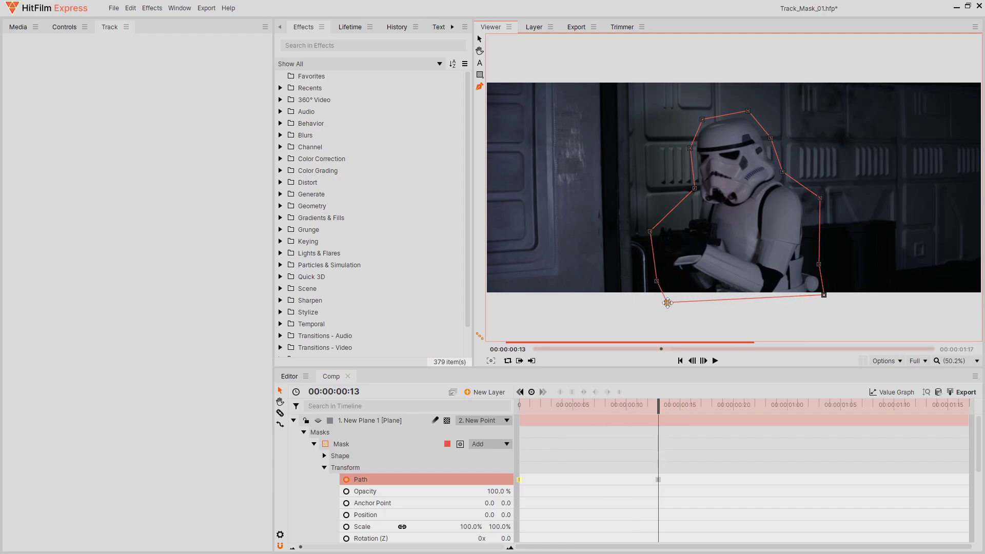
{"action": "left_click_drag", "start_coordinate": [663, 402], "coordinate": [528, 406]}
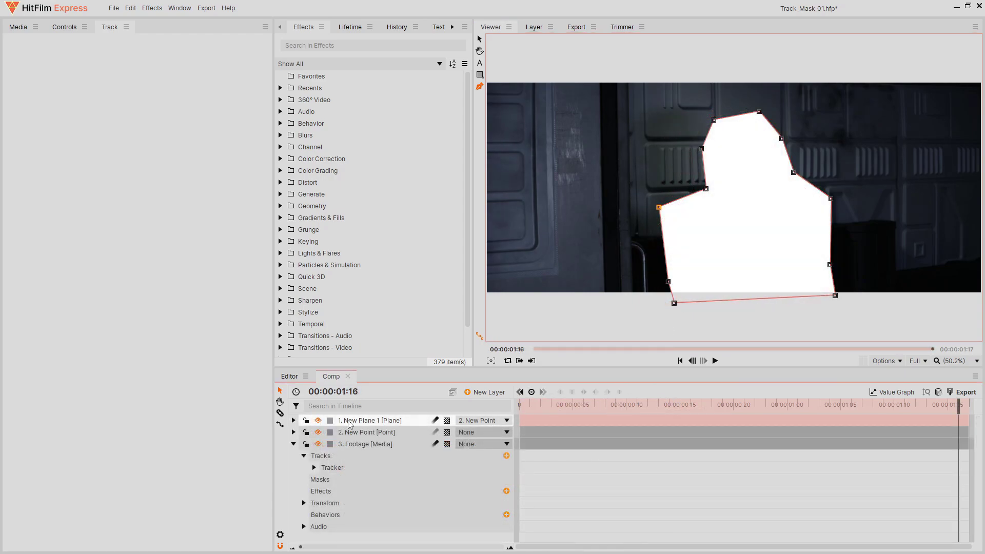
{"action": "left_click", "coordinate": [375, 433], "text": "ctrl"}
- Nest the plane and New Point into composite 'Matte' and use it as the footage's matte source
{"action": "right_click", "coordinate": [412, 435]}
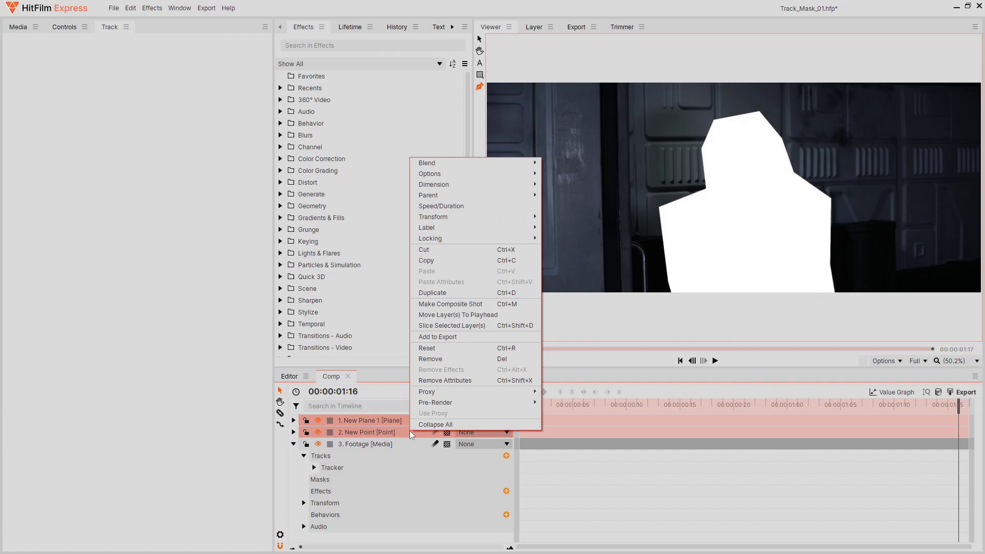
{"action": "left_click", "coordinate": [489, 305]}
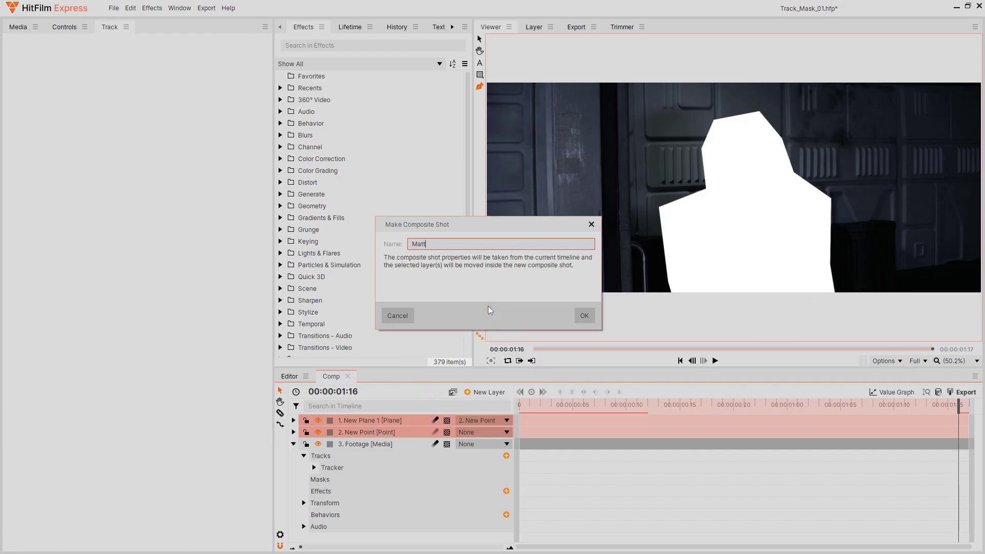
{"action": "type", "text": "Matte"}
{"action": "left_click", "coordinate": [583, 315]}
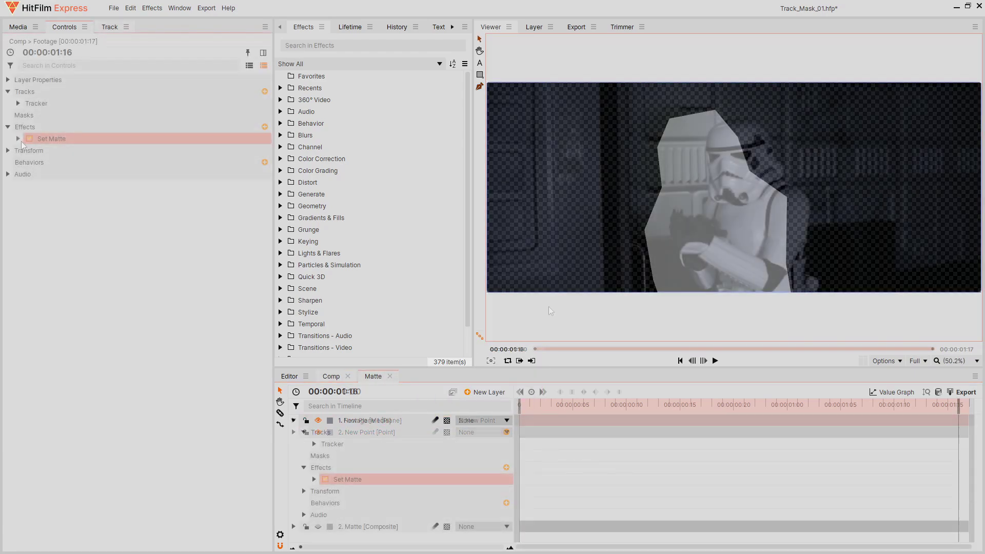
{"action": "left_click", "coordinate": [161, 154]}
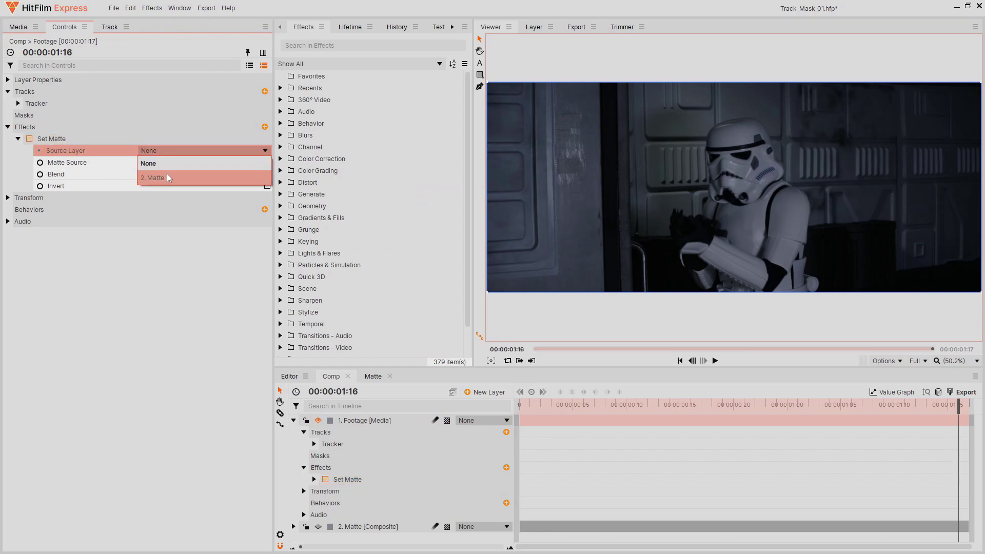
{"action": "left_click", "coordinate": [168, 174]}
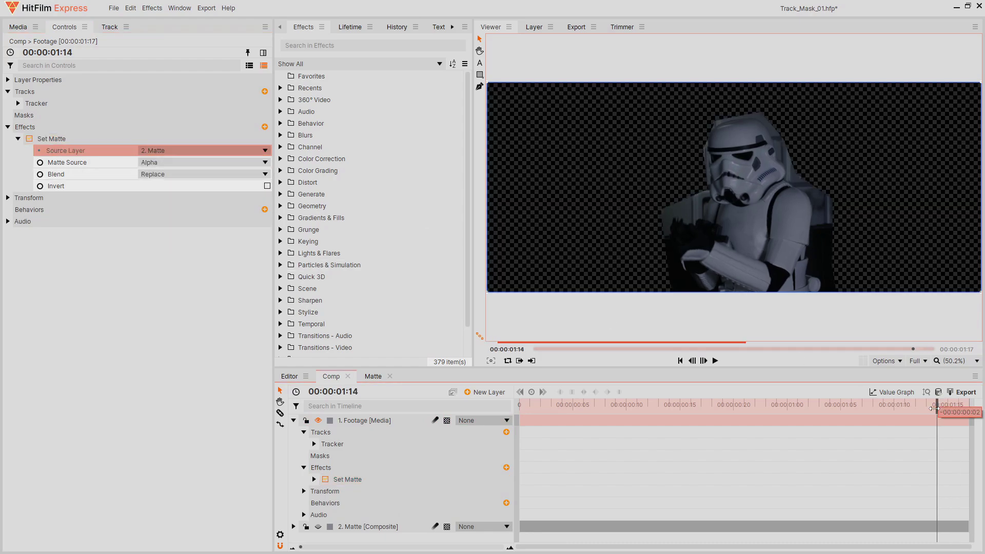